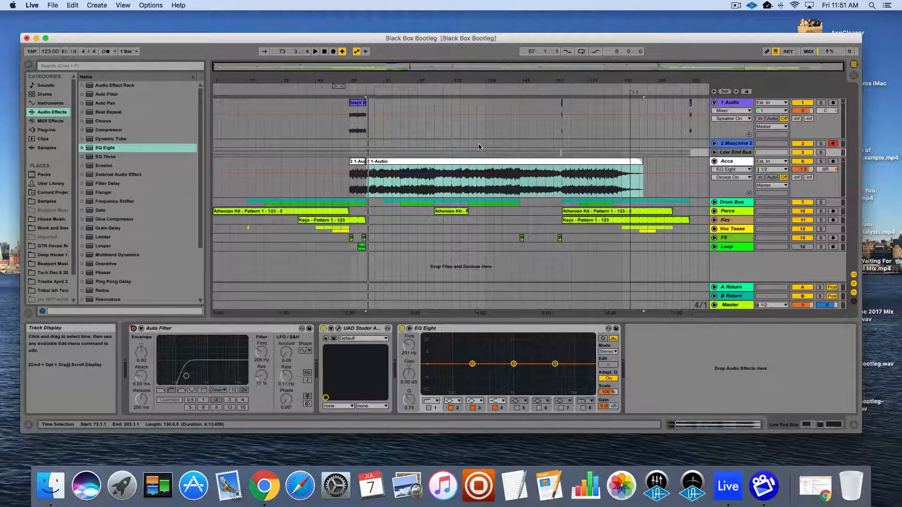
# Open the clip details of the long 2 1-Audio clip on the Acca track.
pyautogui.moveTo(436, 83)
pyautogui.mouseDown()
pyautogui.moveTo(436, 113)
pyautogui.moveTo(440, 79)
pyautogui.mouseUp()
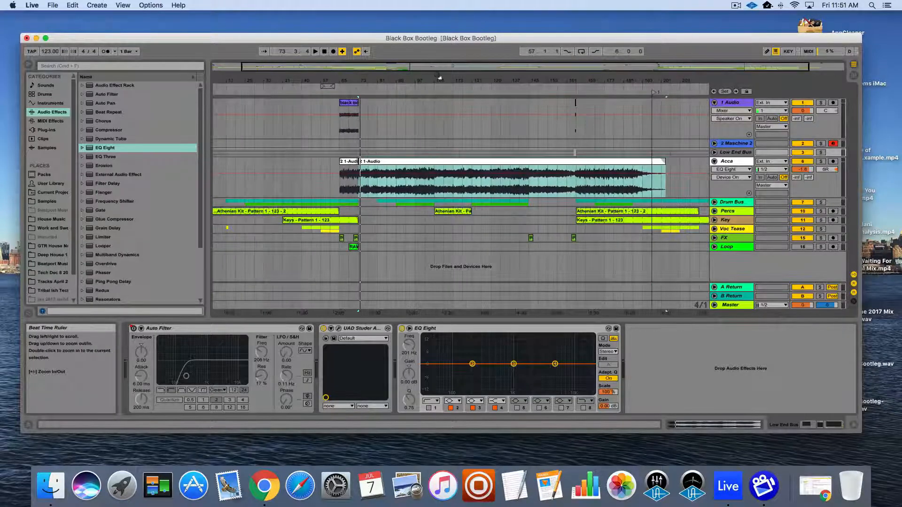
pyautogui.hscroll(-2, 446, 161)
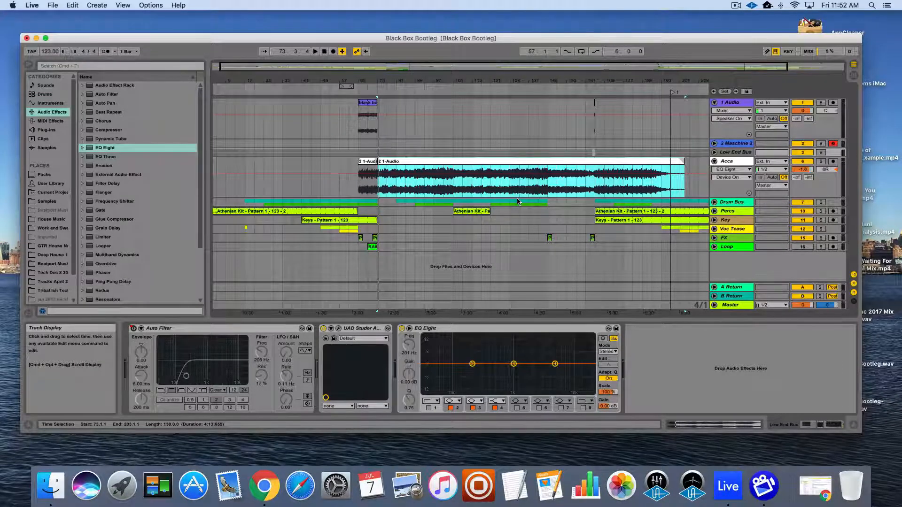
pyautogui.click(472, 160)
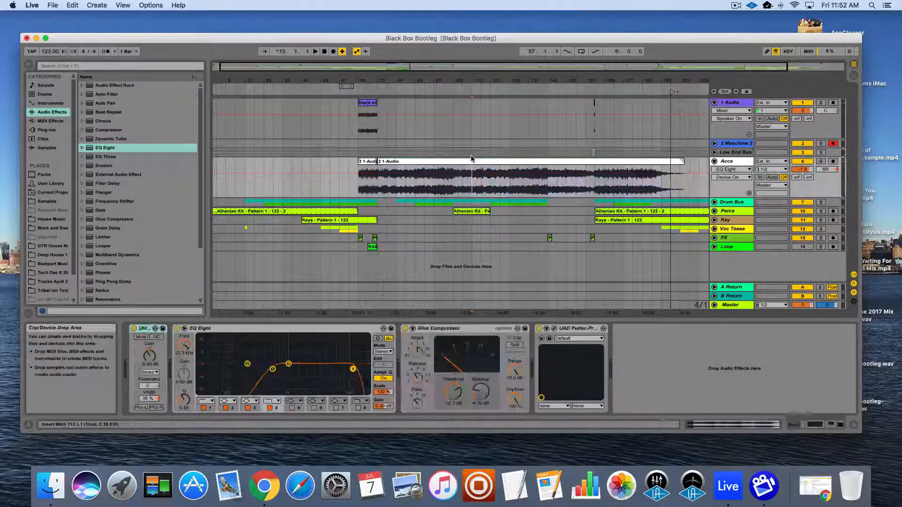
pyautogui.click(465, 162)
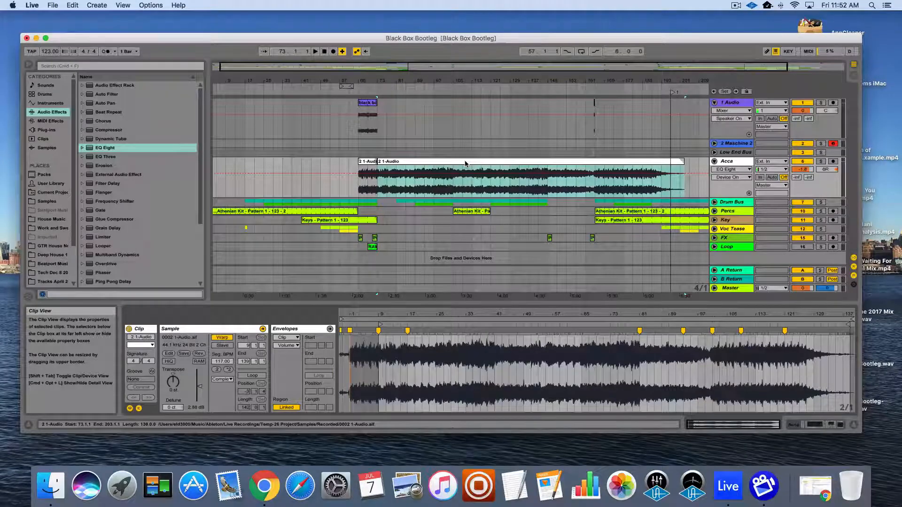
pyautogui.moveTo(430, 81); pyautogui.dragTo(414, 81)
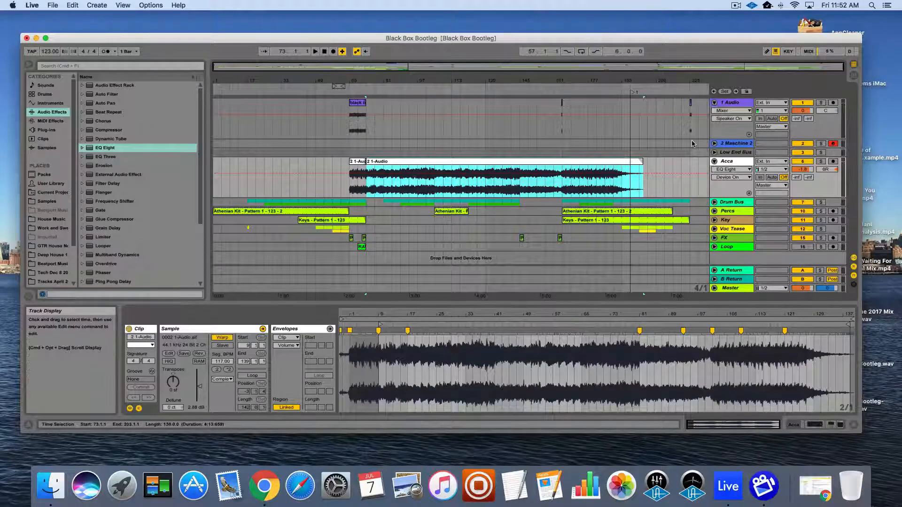
# Solo the Acca track and audition its vocal from around bars 100 and 124.
pyautogui.click(821, 162)
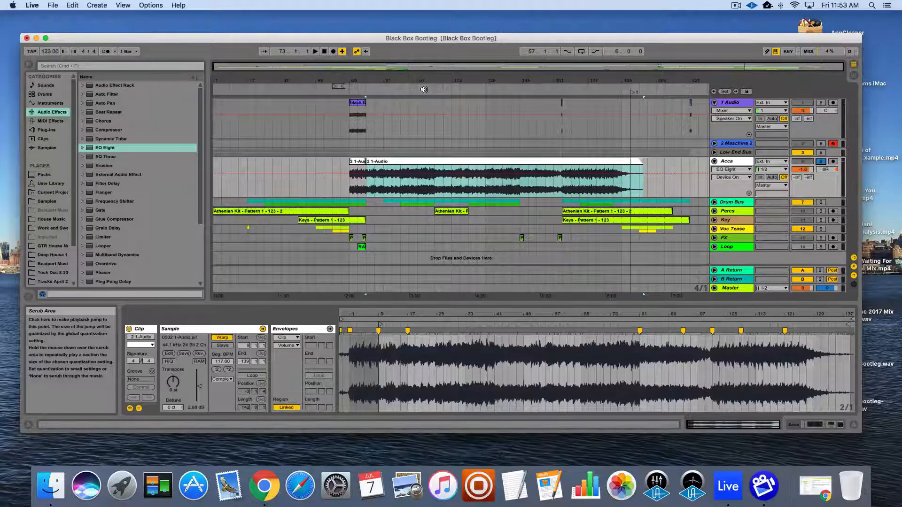
pyautogui.click(424, 89)
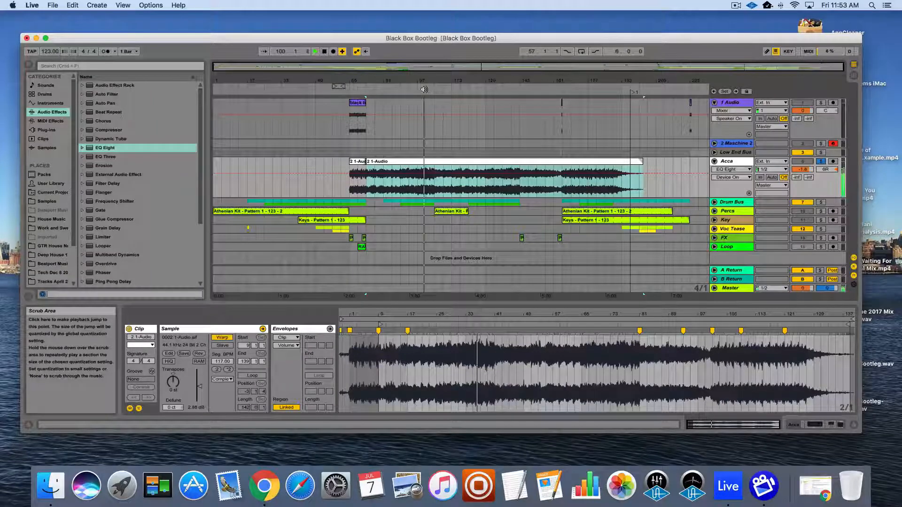
pyautogui.click(473, 88)
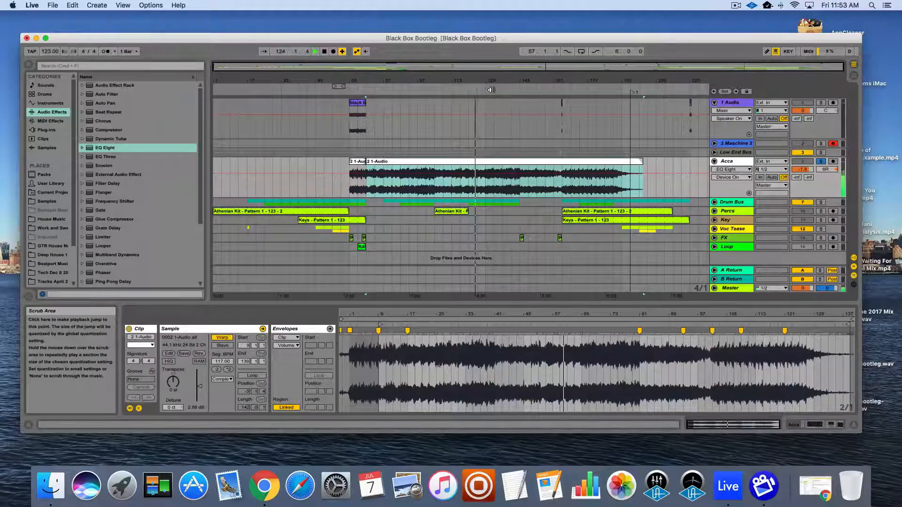
pyautogui.press('space')
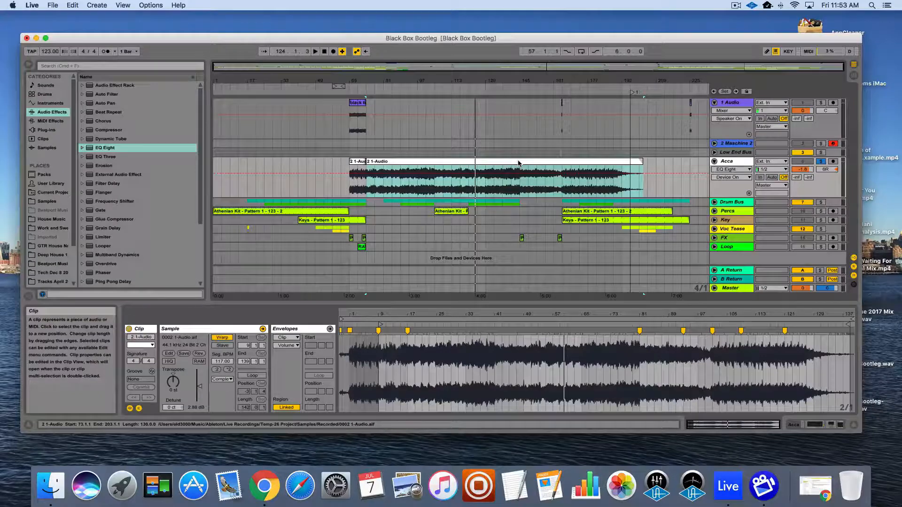
# Play the Acca track from about bar 74 and inspect the UAD Pultec-Pro plug-in in its effects chain.
pyautogui.click(370, 88)
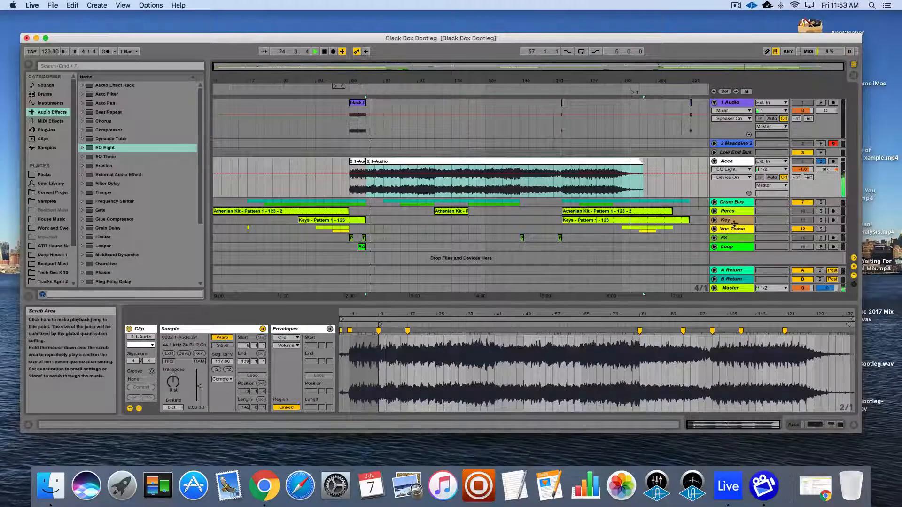
pyautogui.doubleClick(738, 166)
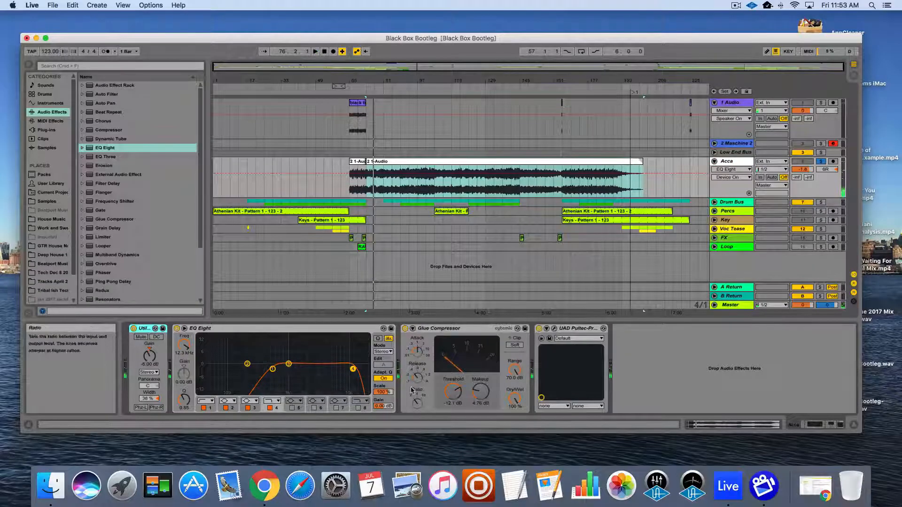
pyautogui.click(554, 329)
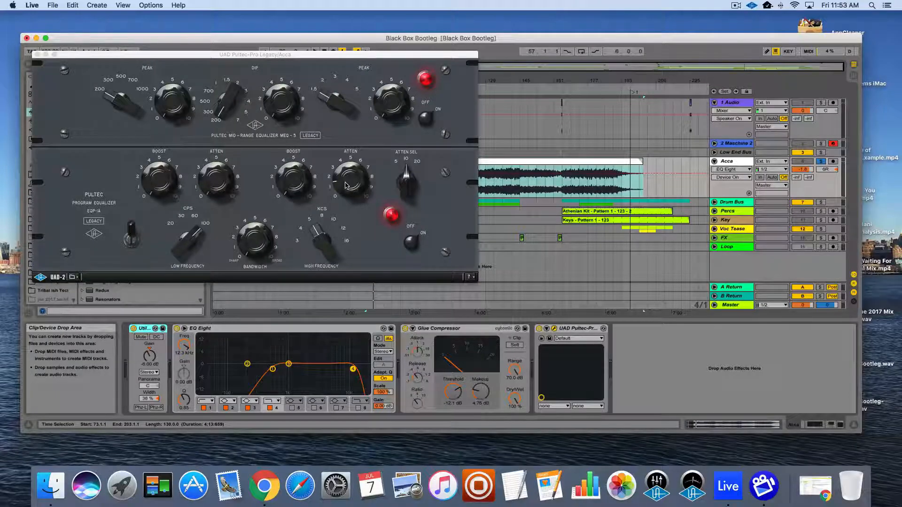
pyautogui.click(37, 55)
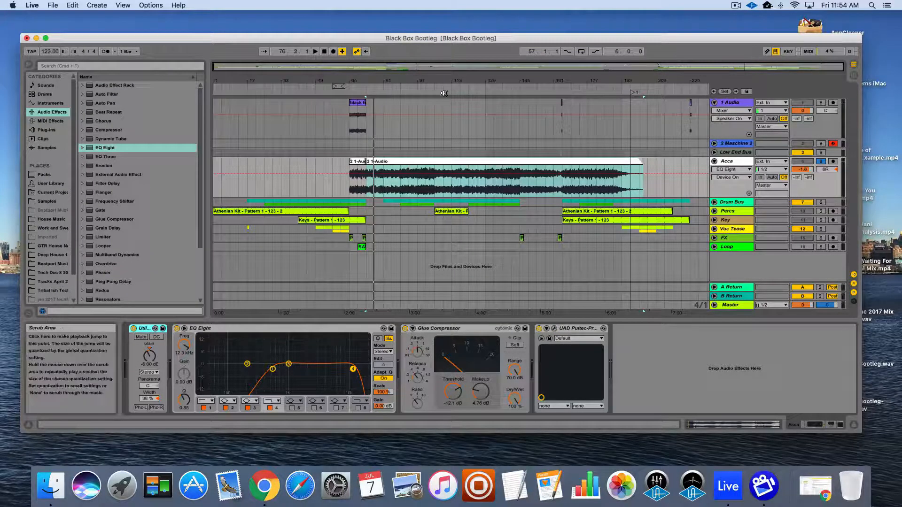
pyautogui.click(560, 79)
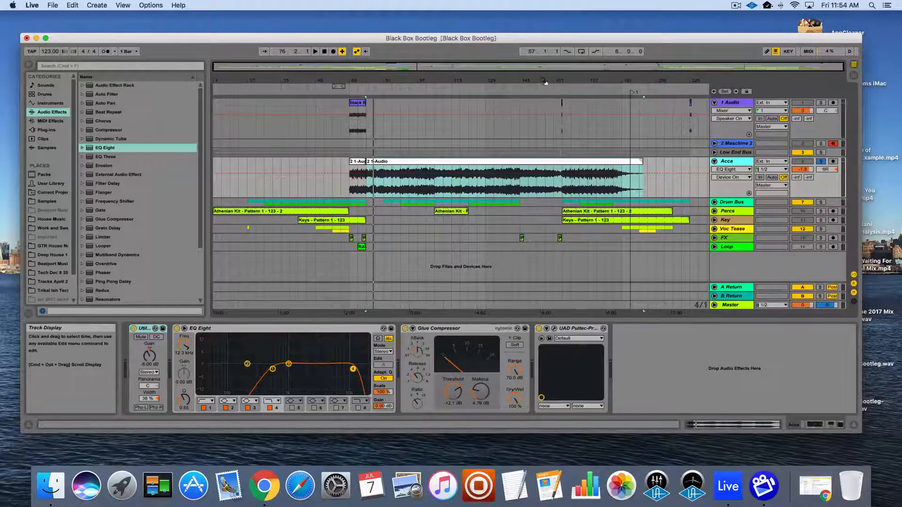
pyautogui.moveTo(543, 81); pyautogui.dragTo(542, 81)
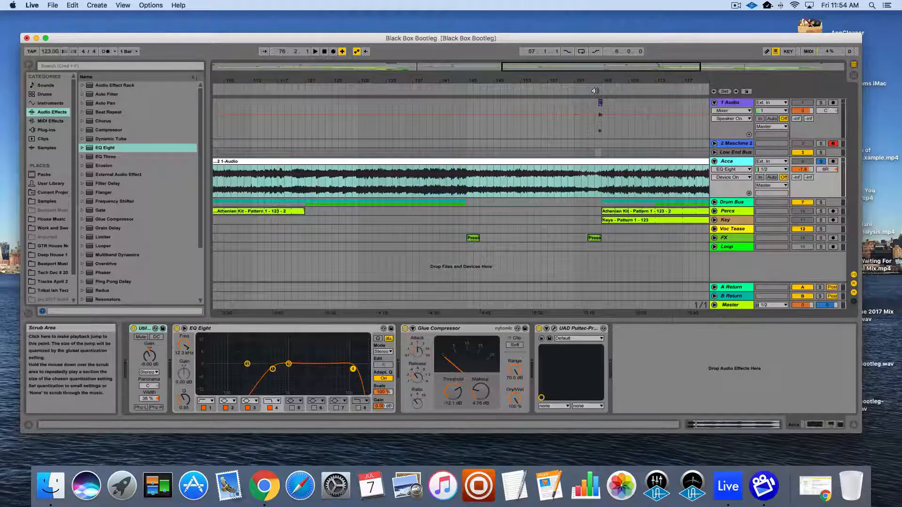
pyautogui.moveTo(543, 81); pyautogui.dragTo(544, 56)
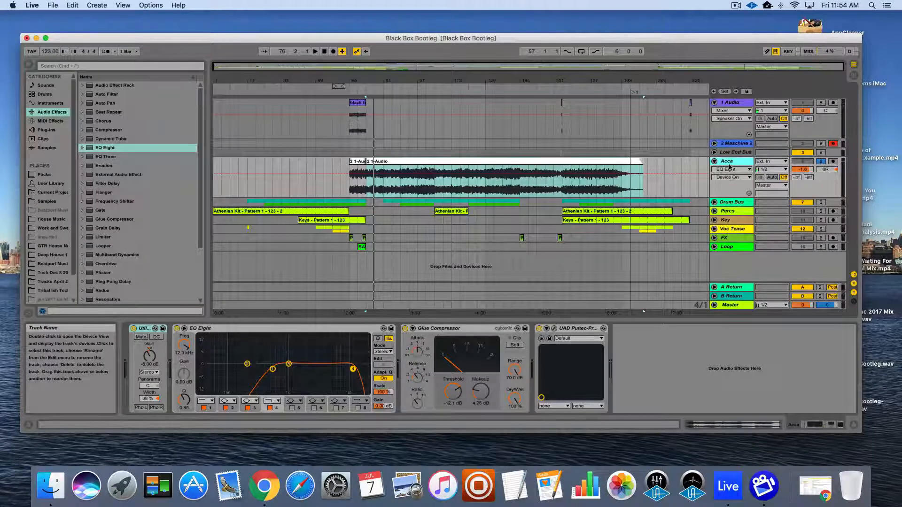
# Expand the Low End Bus group with its Kick track selected and play it soloed from bar 1.
pyautogui.click(714, 153)
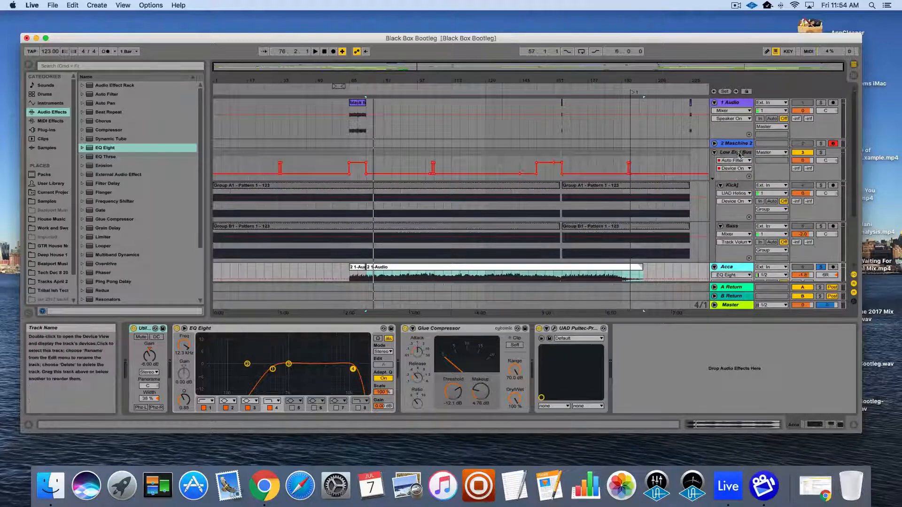
pyautogui.click(735, 186)
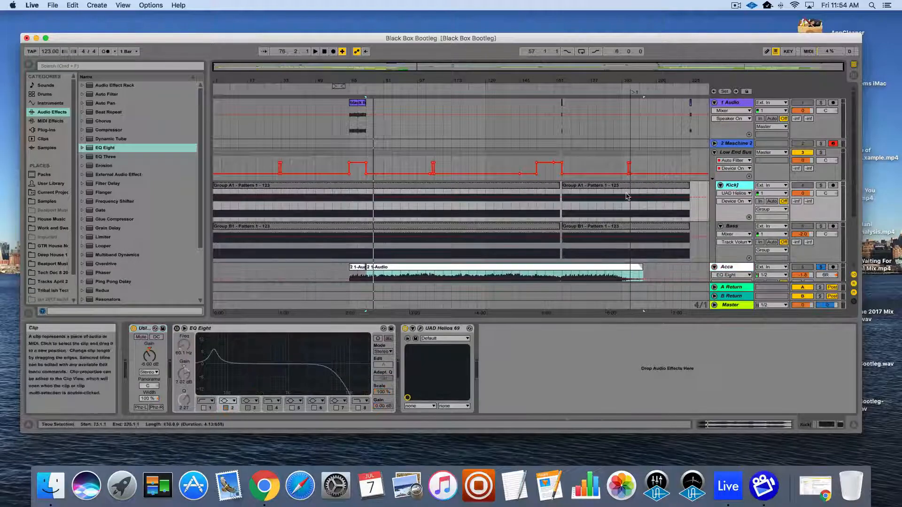
pyautogui.click(283, 53)
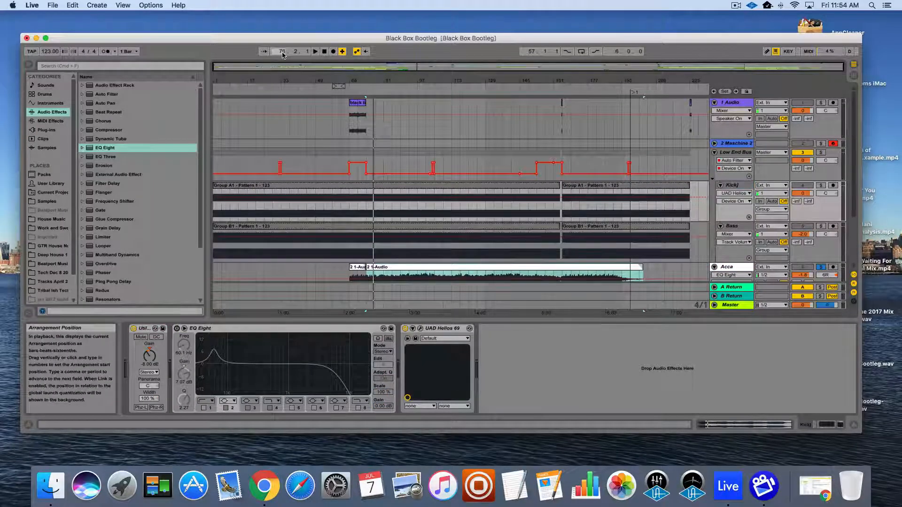
pyautogui.write('1')
pyautogui.press('Return')
pyautogui.press('space')
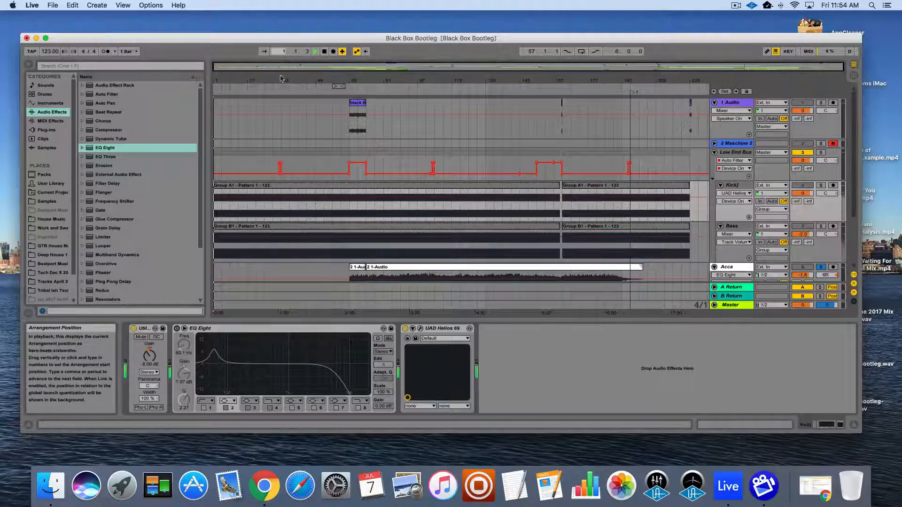
pyautogui.click(820, 153)
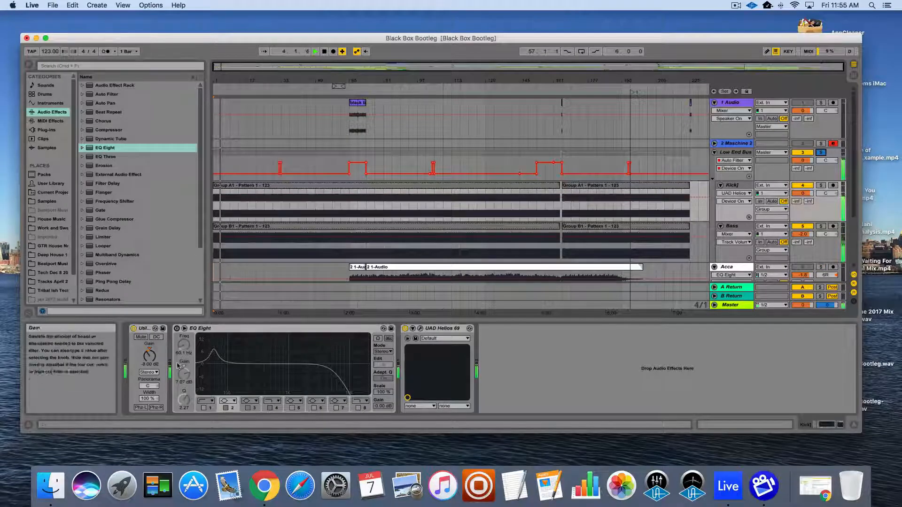
# Enable EQ Eight on the Kick track and examine its curve in the enlarged frequency display during playback.
pyautogui.click(177, 329)
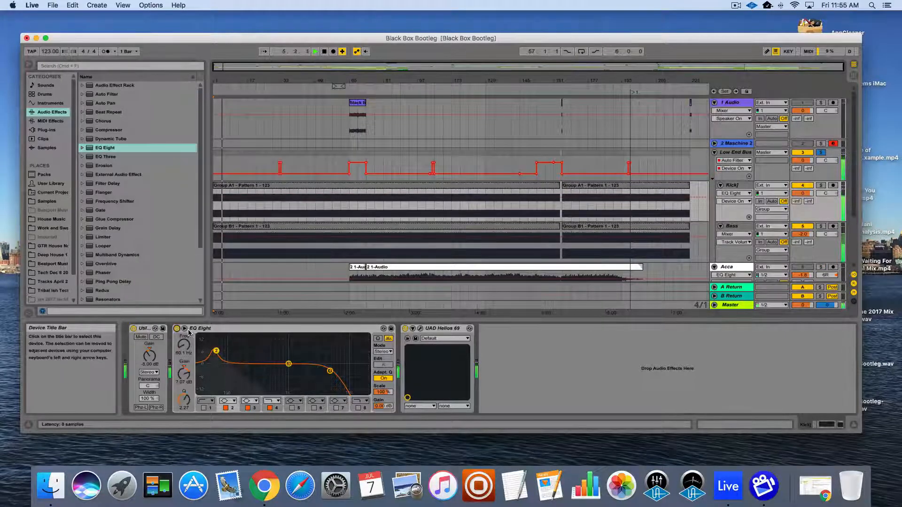
pyautogui.click(184, 328)
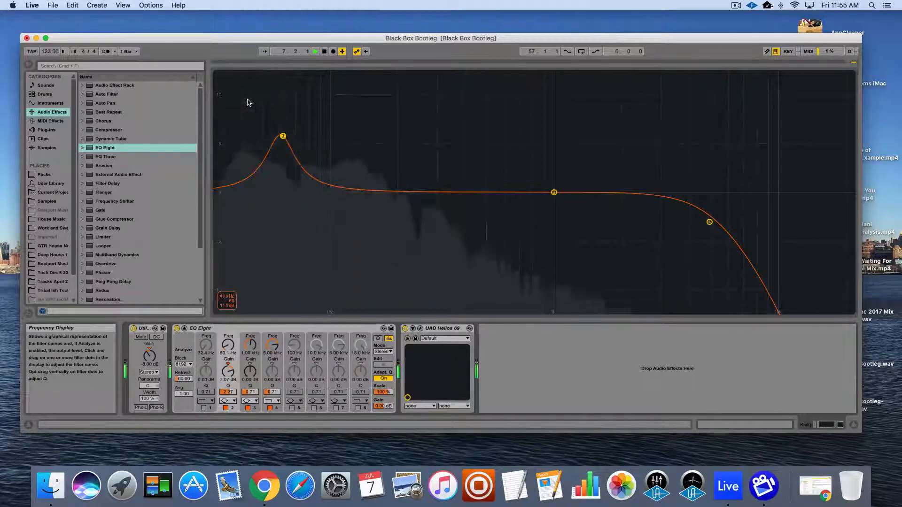
pyautogui.press('space')
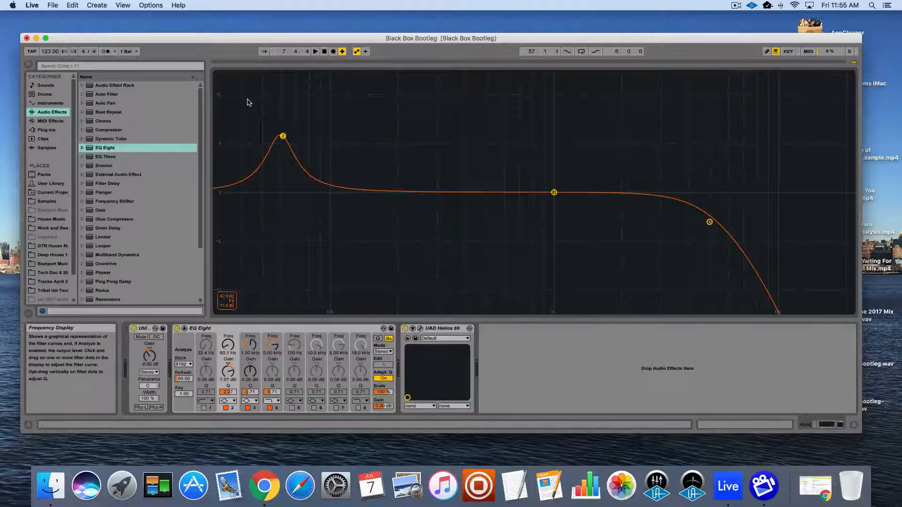
pyautogui.click(184, 328)
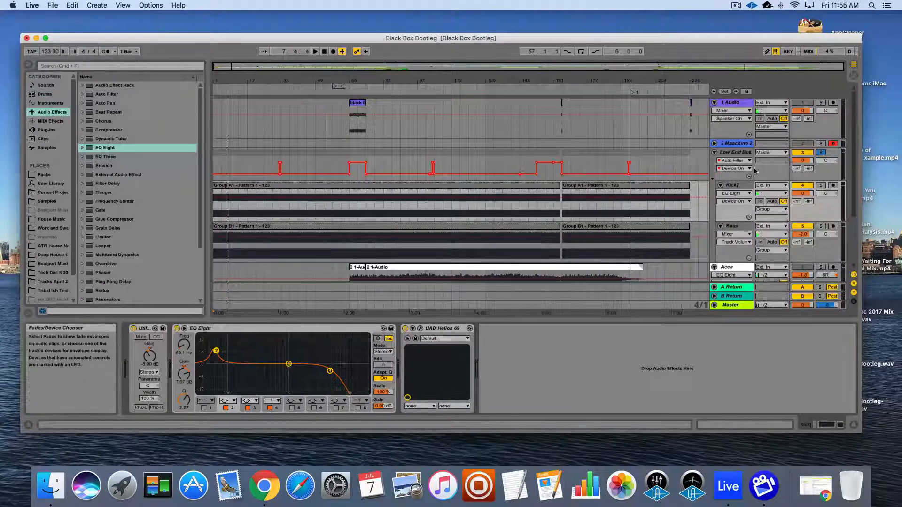
# Show the Bass track's devices while playing from about bar 25, and turn off the Low End Bus solo.
pyautogui.click(736, 229)
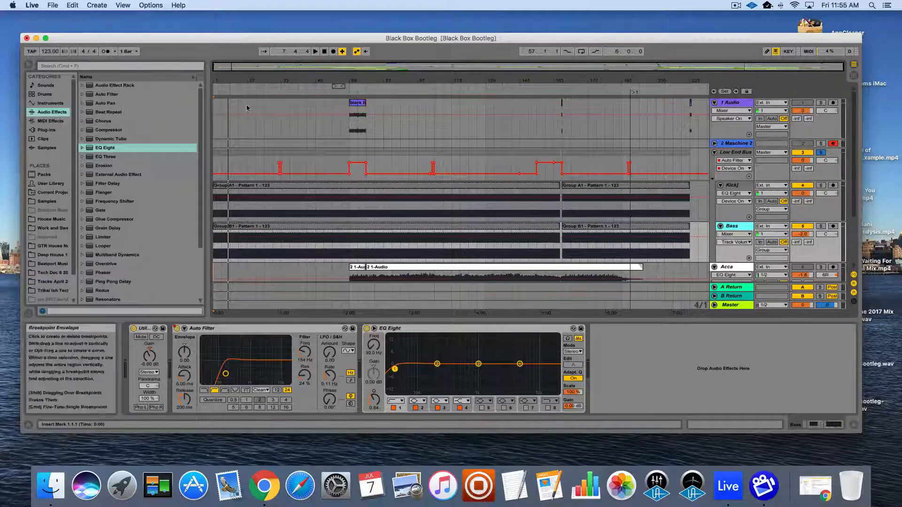
pyautogui.click(265, 89)
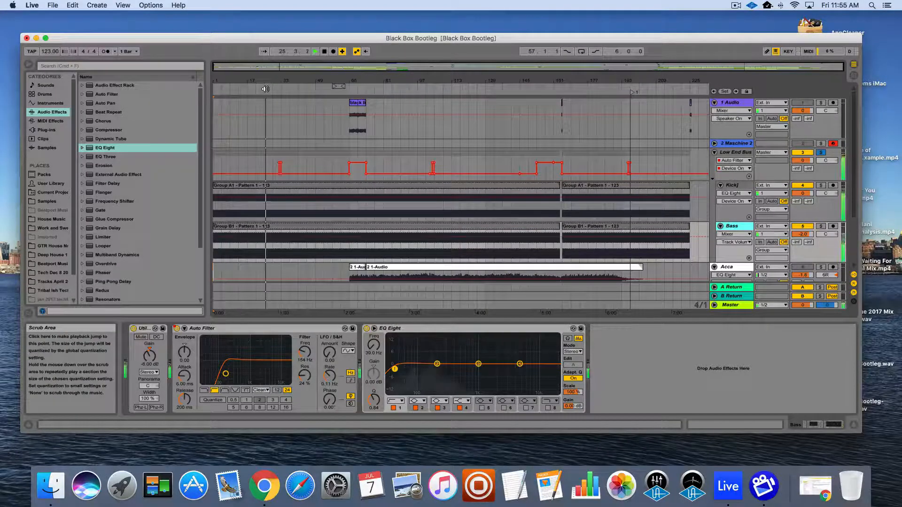
pyautogui.click(821, 154)
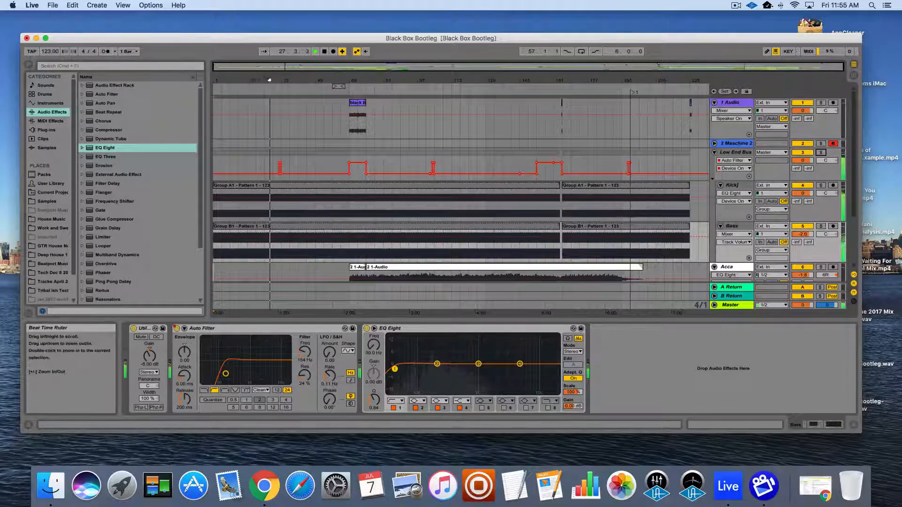
pyautogui.moveTo(285, 80); pyautogui.dragTo(312, 79)
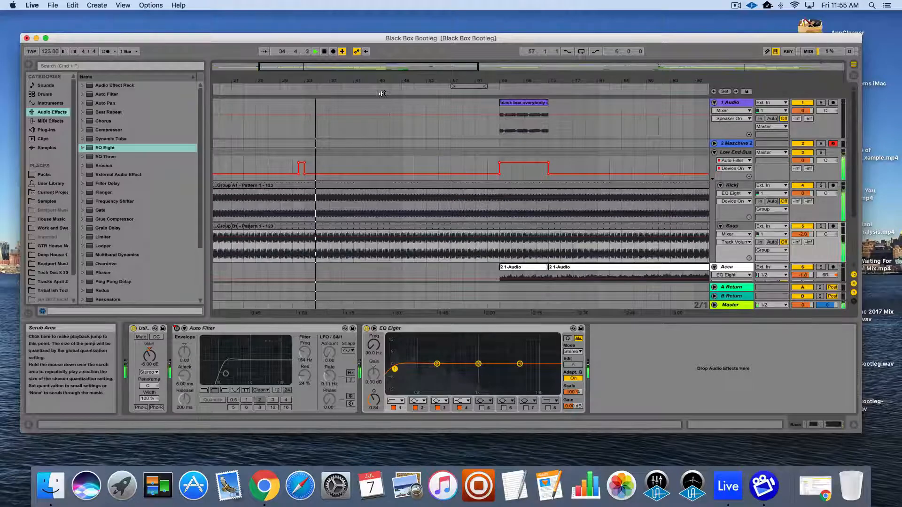
# Compare the Low End Bus's UAD Studer A800 in THRU and REPRO, leaving it on REPRO and closing its window.
pyautogui.click(734, 155)
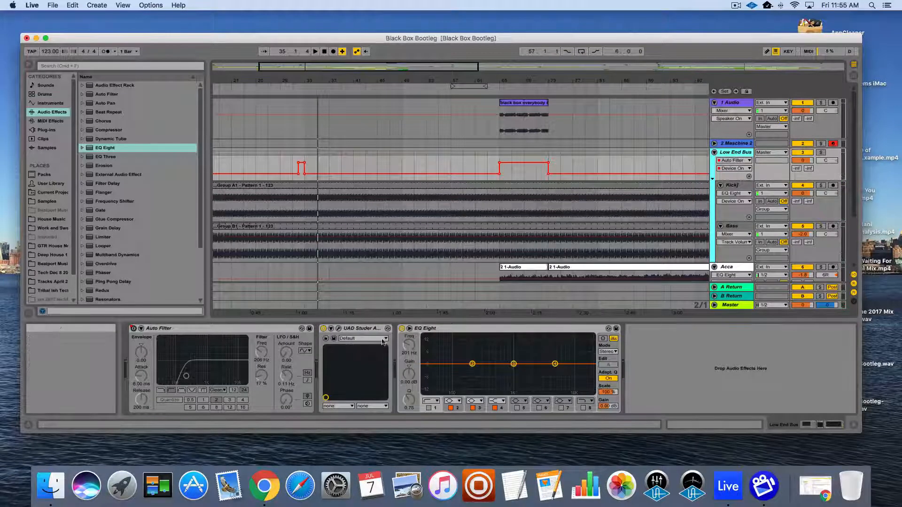
pyautogui.click(339, 328)
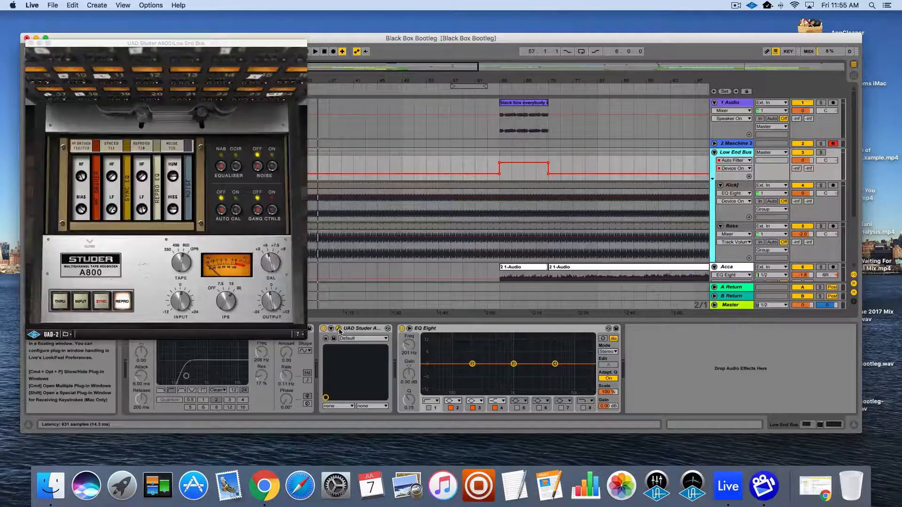
pyautogui.click(60, 303)
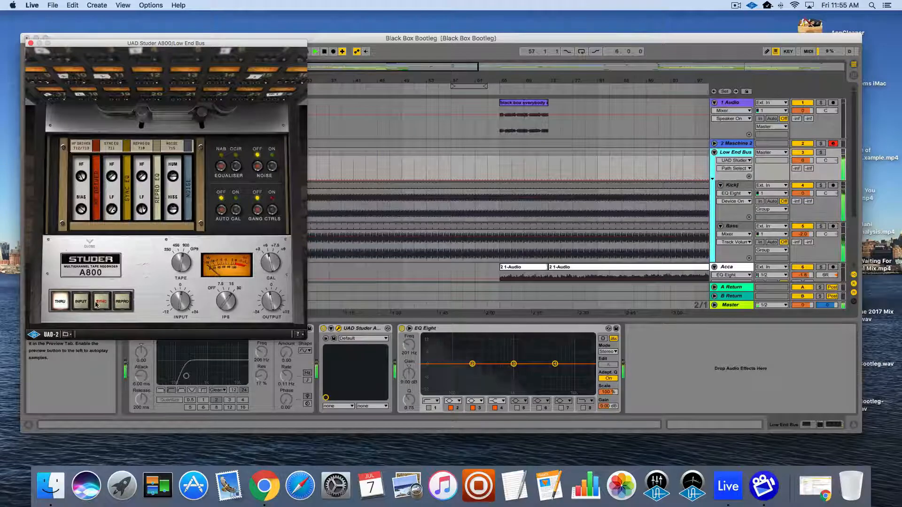
pyautogui.click(122, 302)
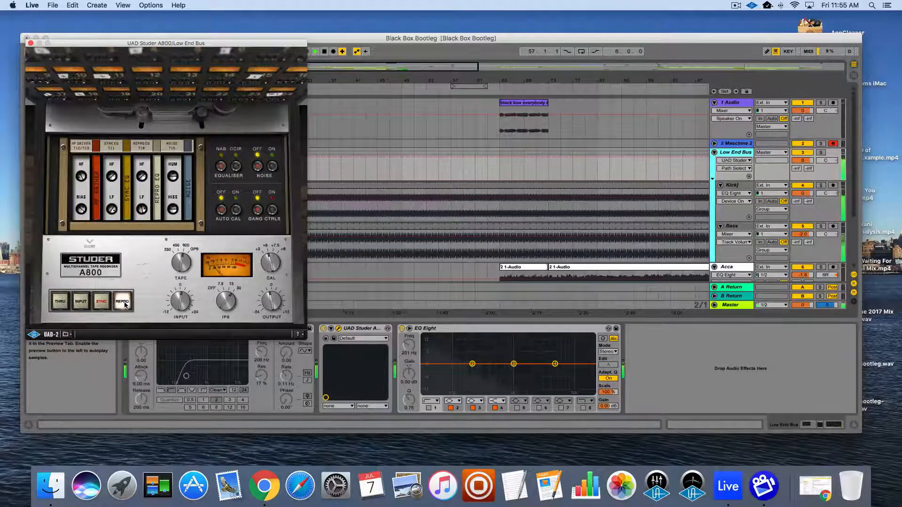
pyautogui.click(31, 43)
# Show the Key track's devices and play the arrangement from about bar 45.
pyautogui.scroll(-3, 710, 205)
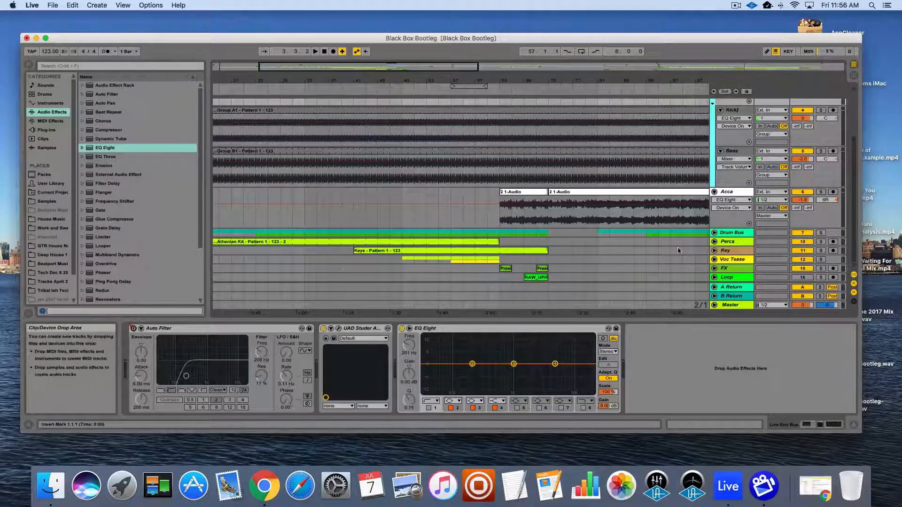
pyautogui.click(730, 250)
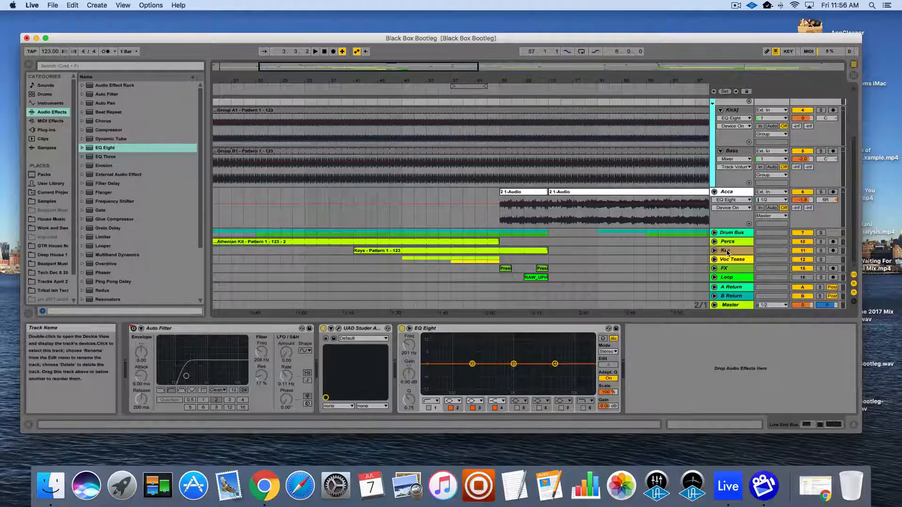
pyautogui.click(378, 88)
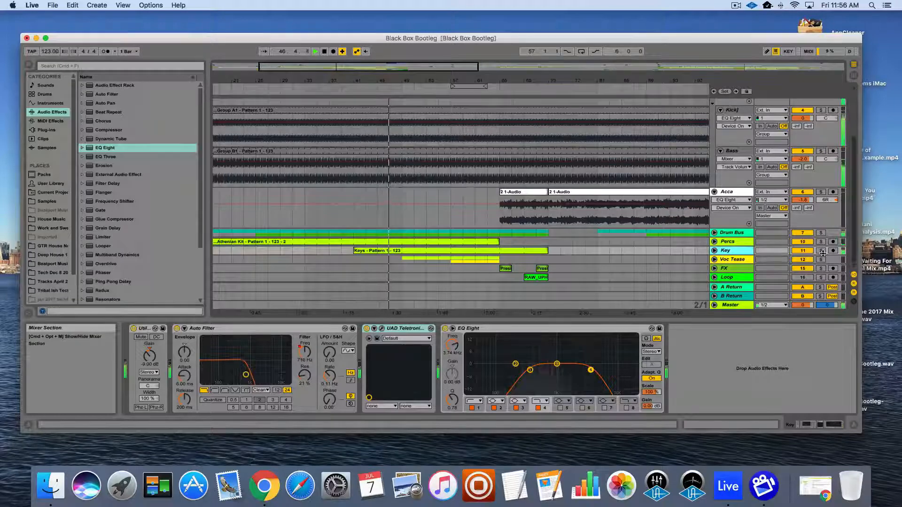
# Play on from bar 57 through the vocal entry and expand the Drum Bus group to show its Hats and Claps tracks.
pyautogui.click(451, 92)
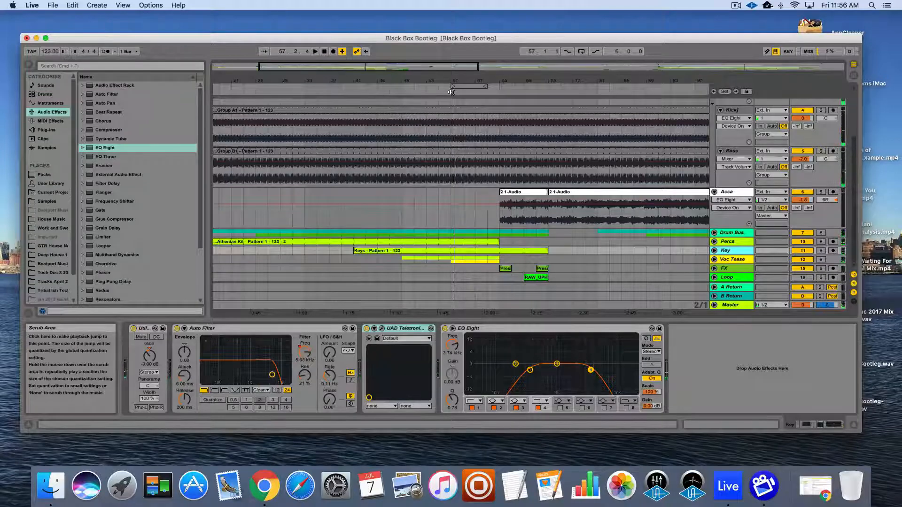
pyautogui.moveTo(518, 77); pyautogui.dragTo(520, 79)
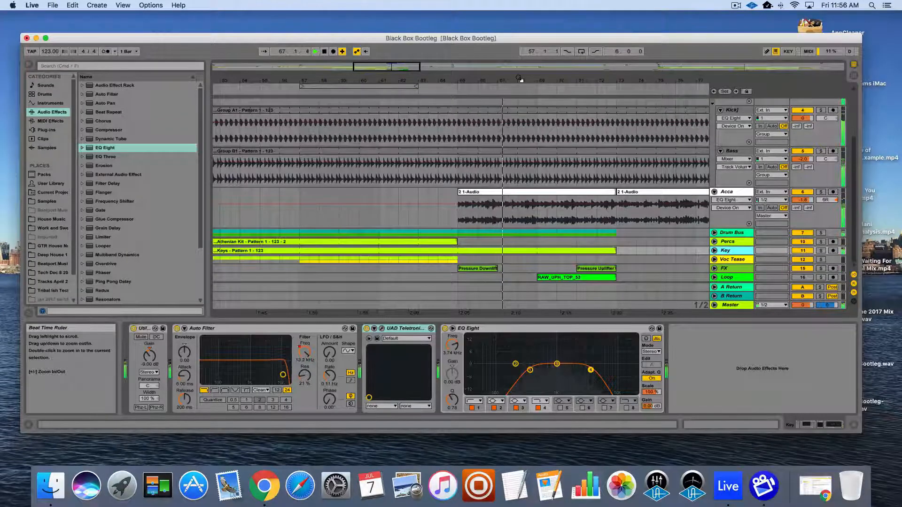
pyautogui.moveTo(576, 79); pyautogui.dragTo(407, 77)
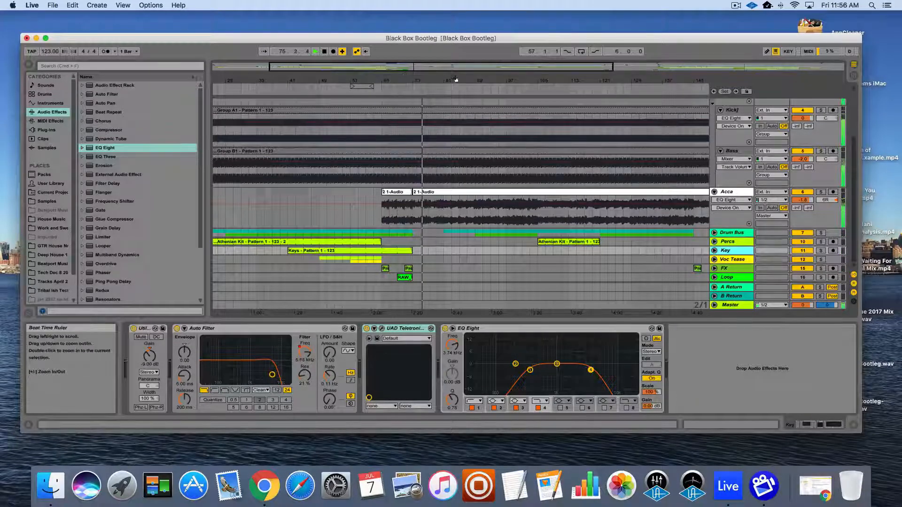
pyautogui.moveTo(452, 79); pyautogui.dragTo(431, 79)
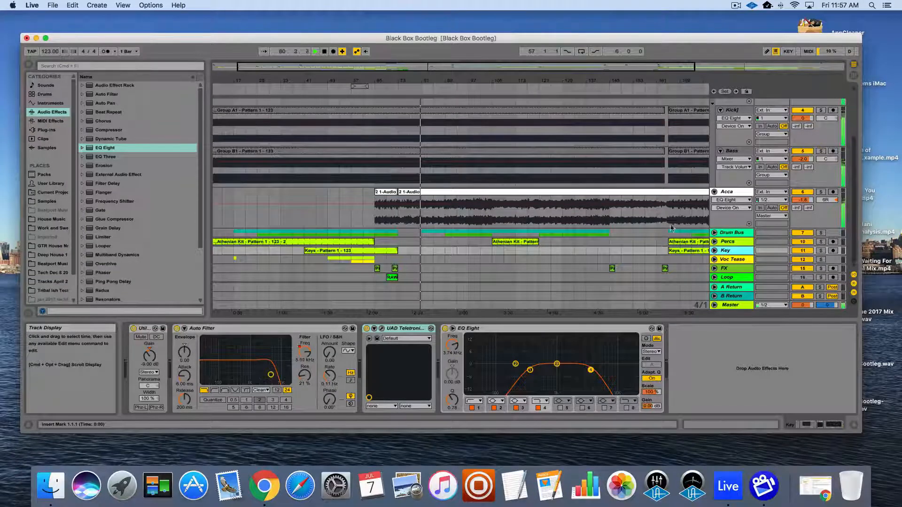
pyautogui.click(714, 232)
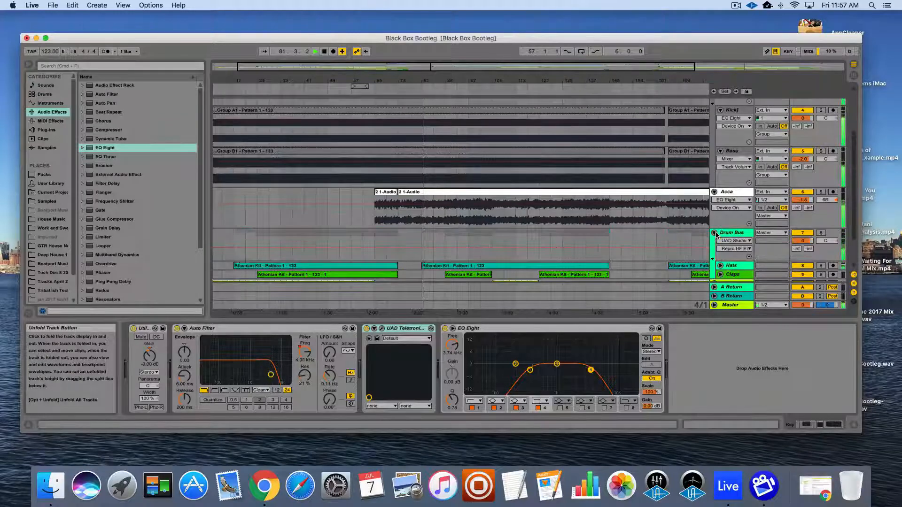
pyautogui.scroll(-2, 664, 243)
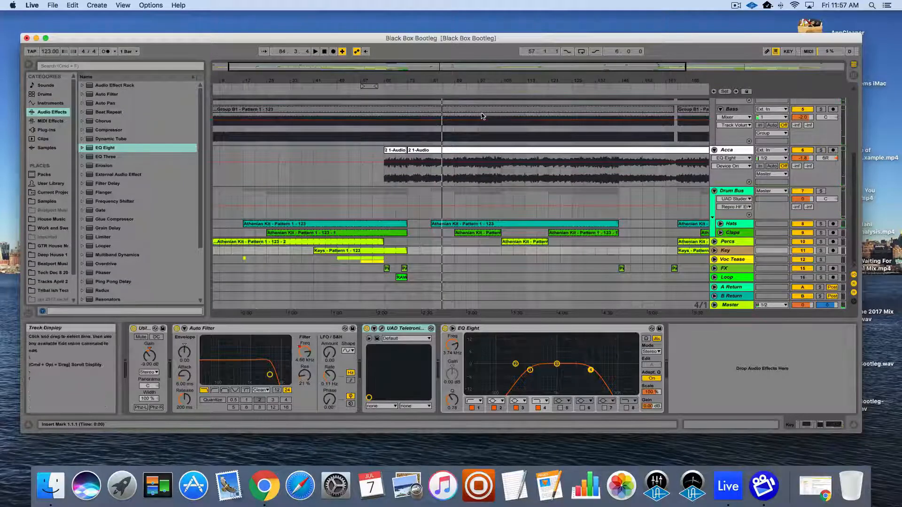
# Unfold the Key track and display its Auto Filter Frequency automation across the whole arrangement.
pyautogui.moveTo(558, 81); pyautogui.dragTo(558, 70)
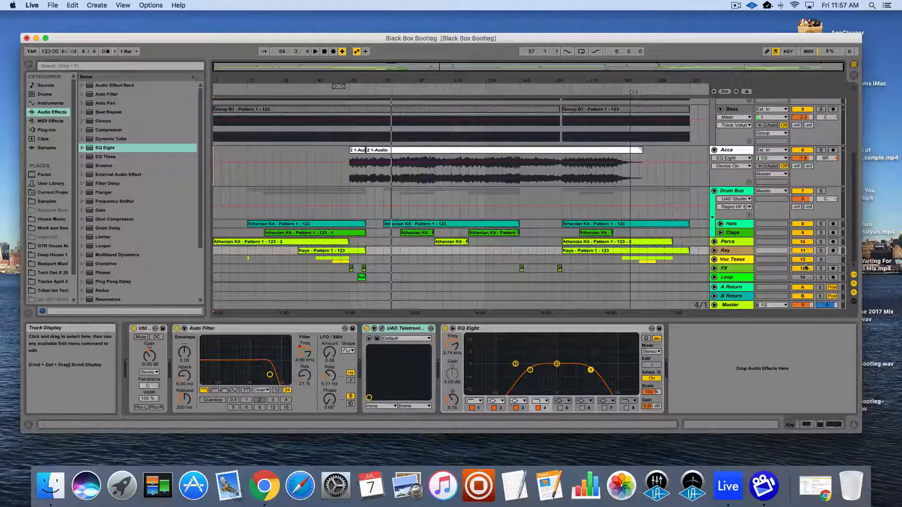
pyautogui.click(713, 252)
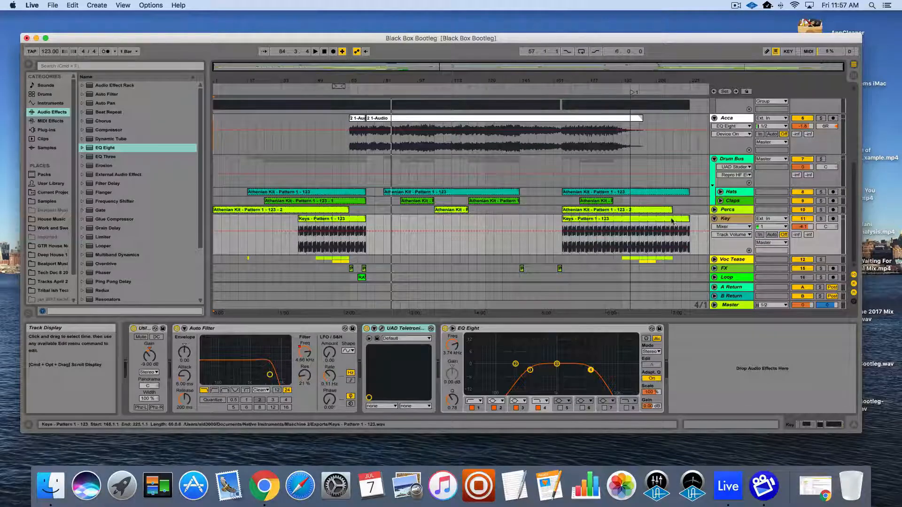
pyautogui.click(733, 227)
pyautogui.click(733, 253)
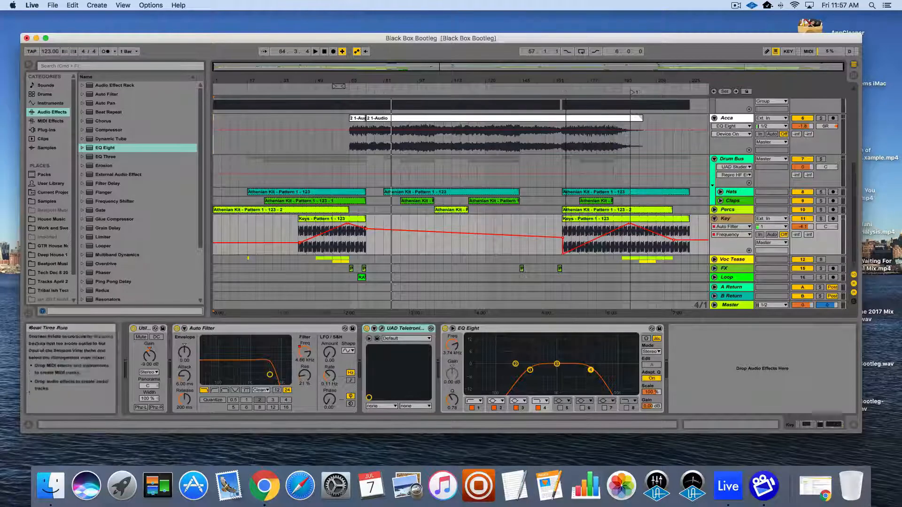
# Audition the Key track's filter automation where its second clip enters, playing from about bar 160, and stop playback.
pyautogui.moveTo(566, 83); pyautogui.dragTo(567, 132)
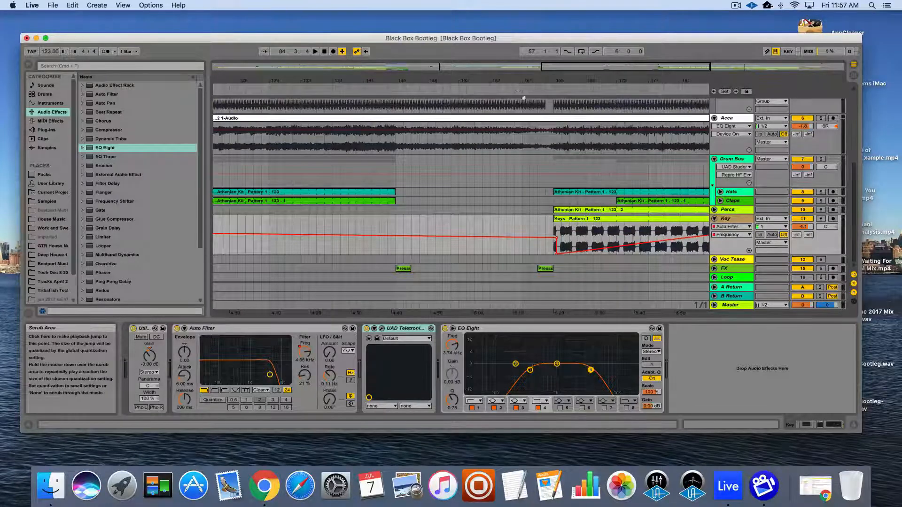
pyautogui.click(520, 91)
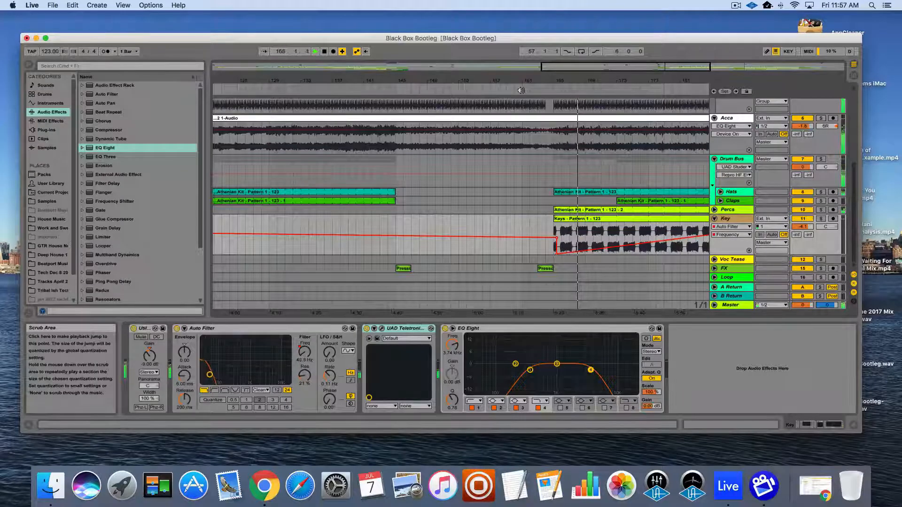
pyautogui.press('space')
# Play from about bar 163 to hear the short break in the Kick and Bass tracks.
pyautogui.moveTo(620, 80); pyautogui.dragTo(582, 80)
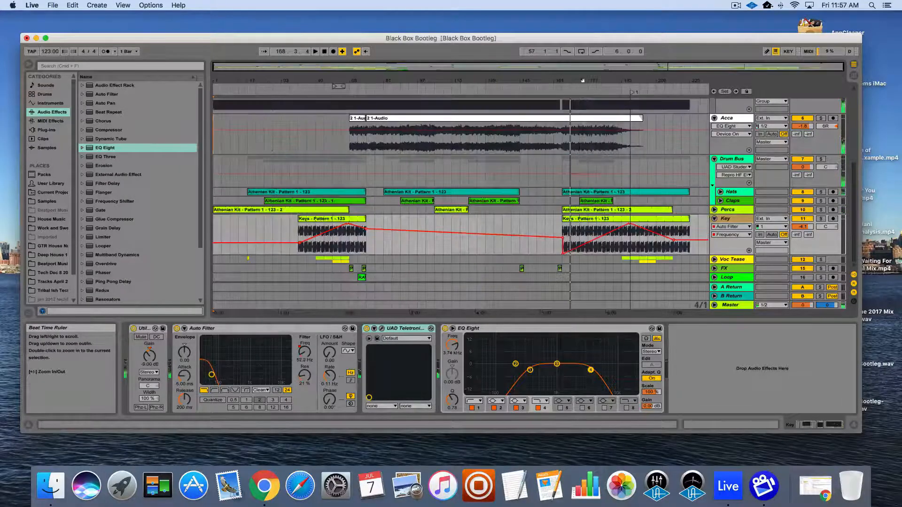
pyautogui.scroll(3, 568, 135)
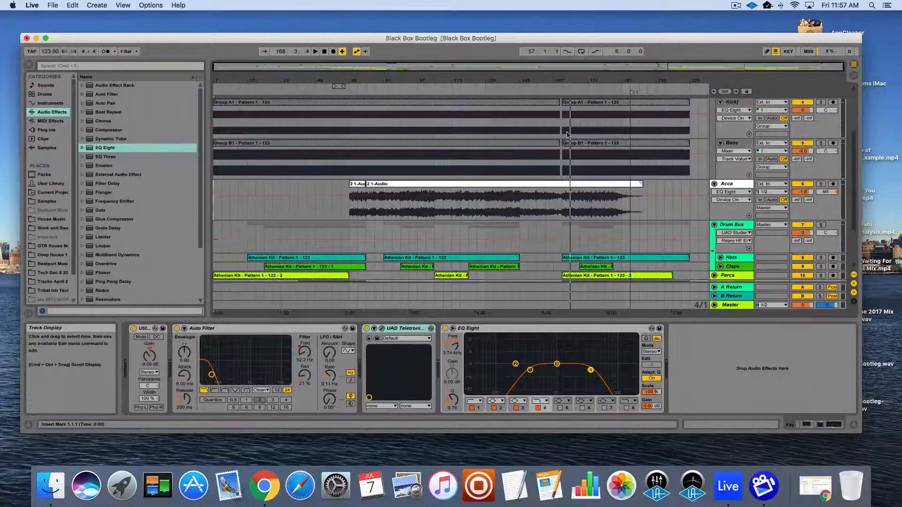
pyautogui.scroll(-3, 567, 135)
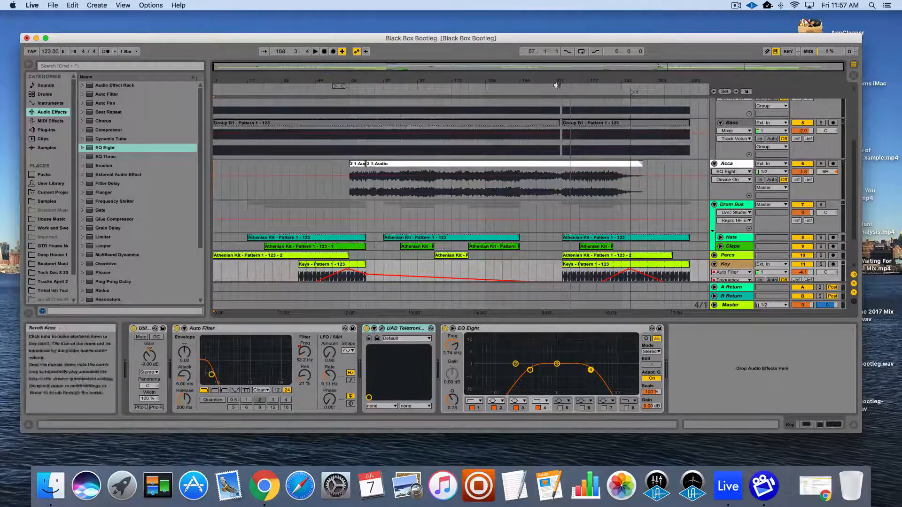
pyautogui.moveTo(556, 85); pyautogui.dragTo(490, 85)
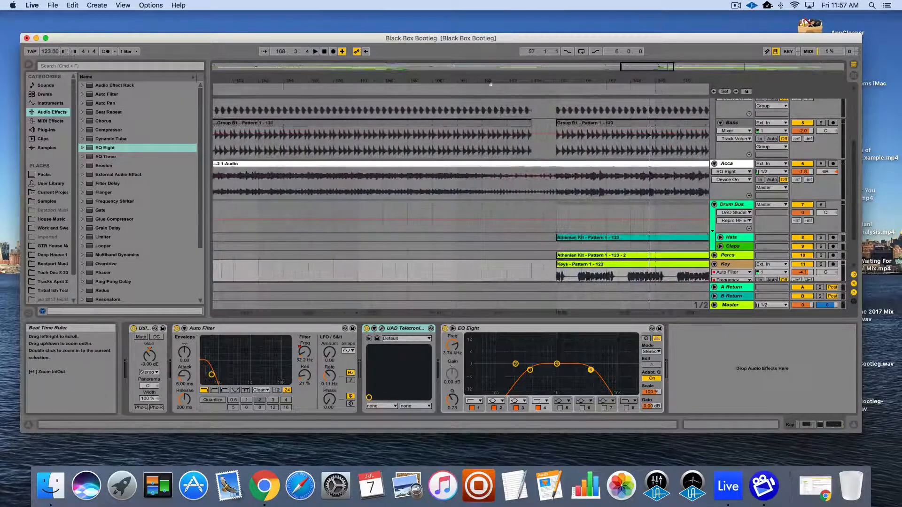
pyautogui.click(505, 88)
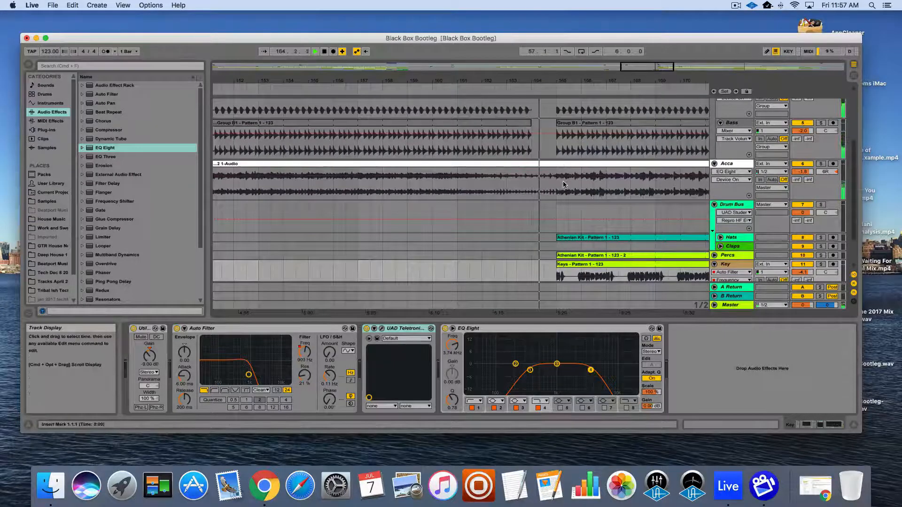
# Play the short vocal clip on the 1 Audio track from bar 164 and stop after it.
pyautogui.scroll(2, 564, 184)
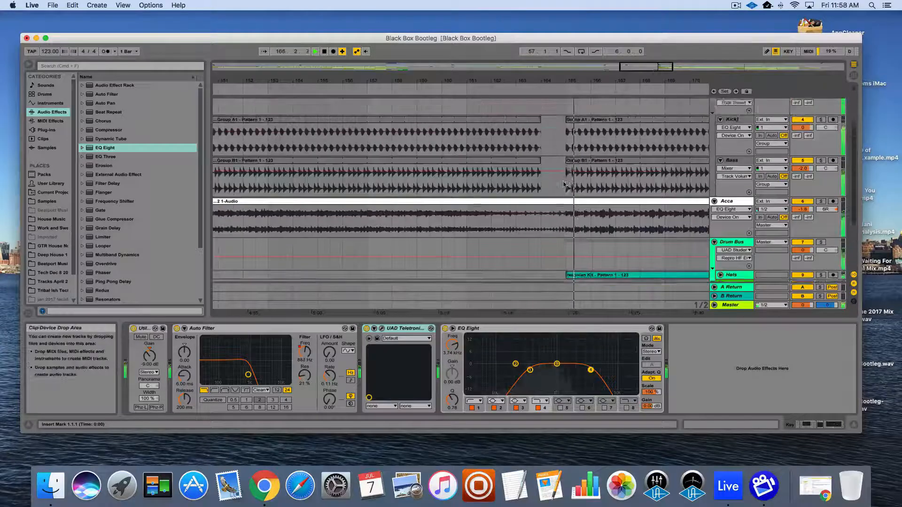
pyautogui.scroll(4, 564, 184)
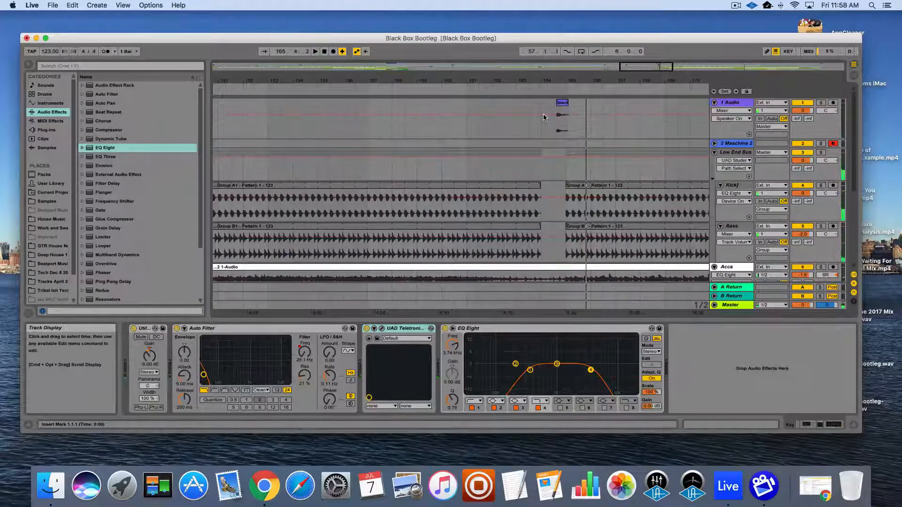
pyautogui.click(542, 88)
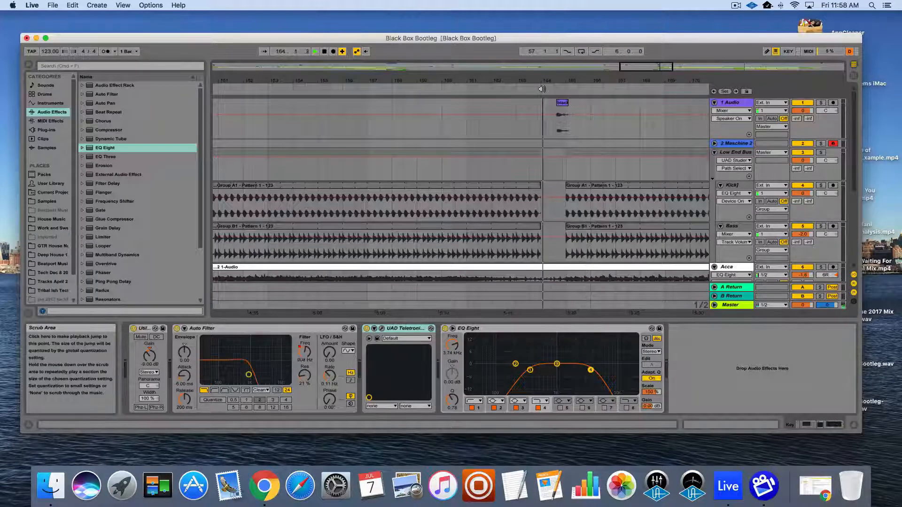
pyautogui.press('space')
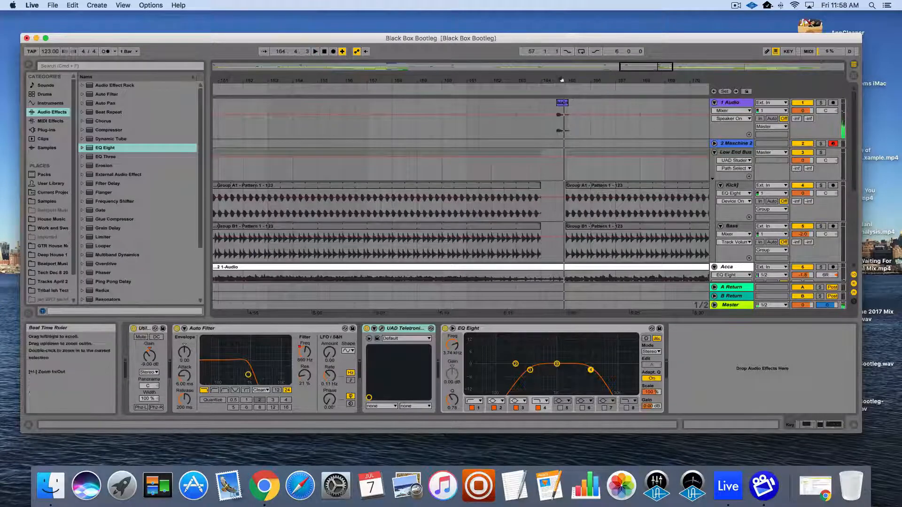
# Show the Master track's devices and open the UAD EL7 FATSO window, moving it slightly clear of the screen edge.
pyautogui.moveTo(562, 80); pyautogui.dragTo(562, 42)
pyautogui.click(732, 305)
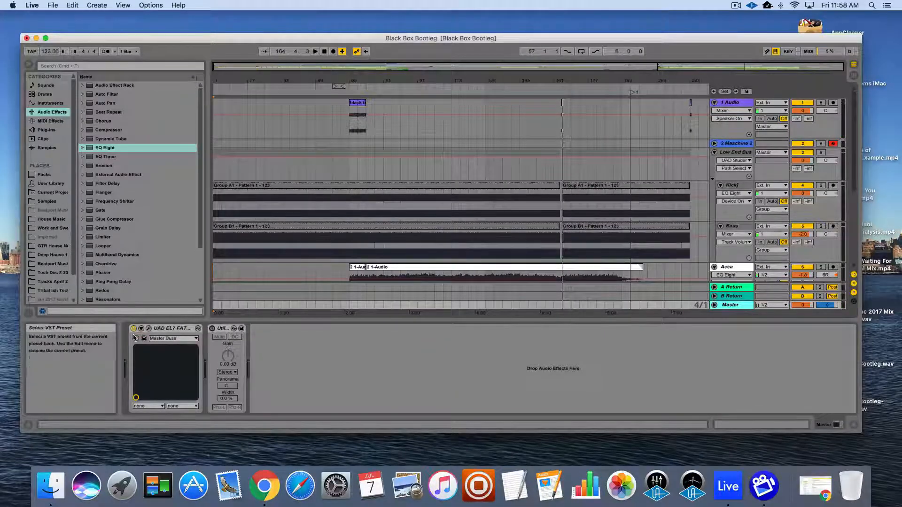
pyautogui.click(150, 329)
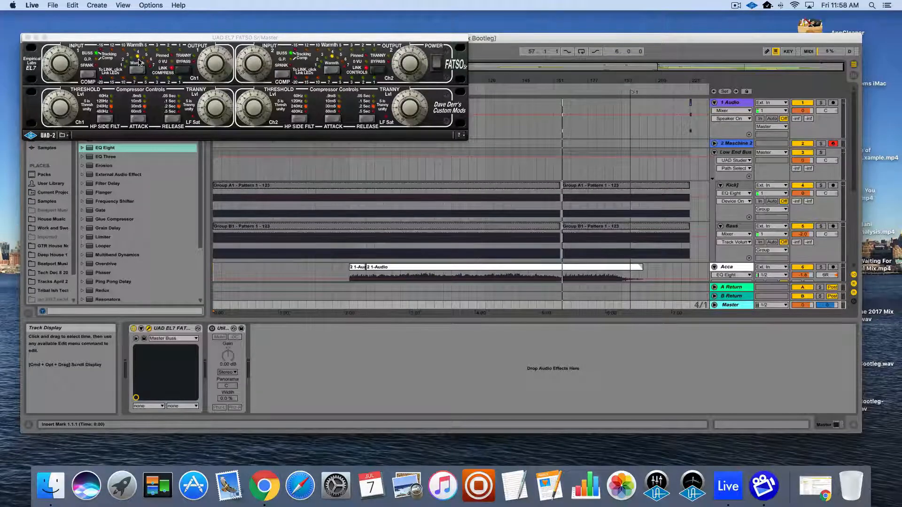
pyautogui.moveTo(67, 38); pyautogui.dragTo(92, 49)
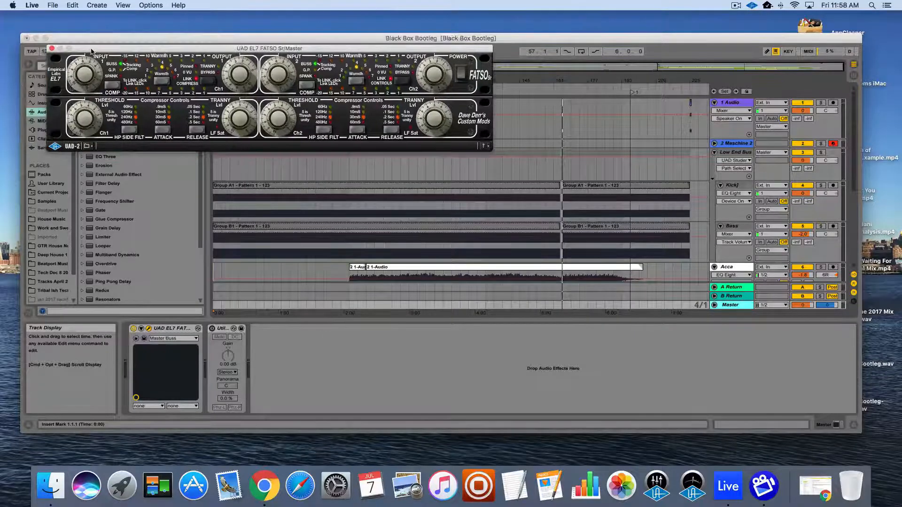
# Compare the Master's FATSO powered off and on while playing from about bar 141, leaving it on and closing its window.
pyautogui.press('space')
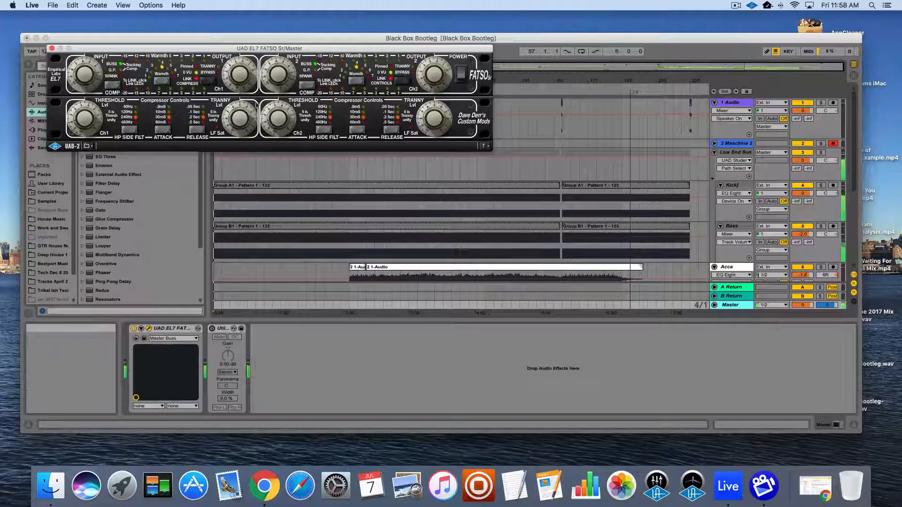
pyautogui.click(514, 83)
pyautogui.click(510, 87)
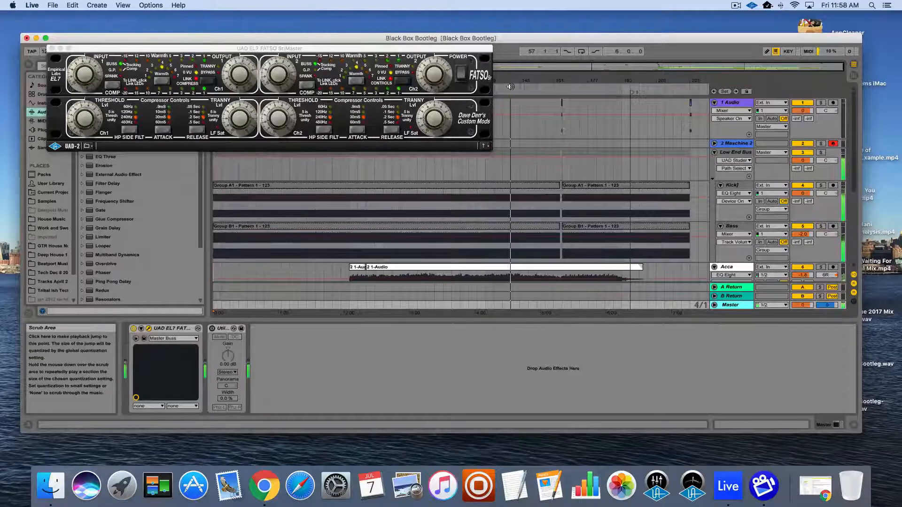
pyautogui.click(463, 78)
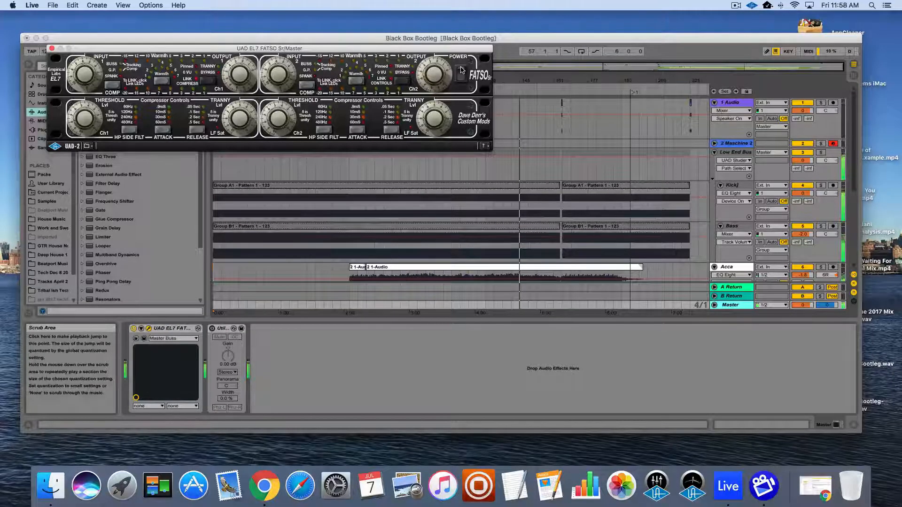
pyautogui.click(461, 71)
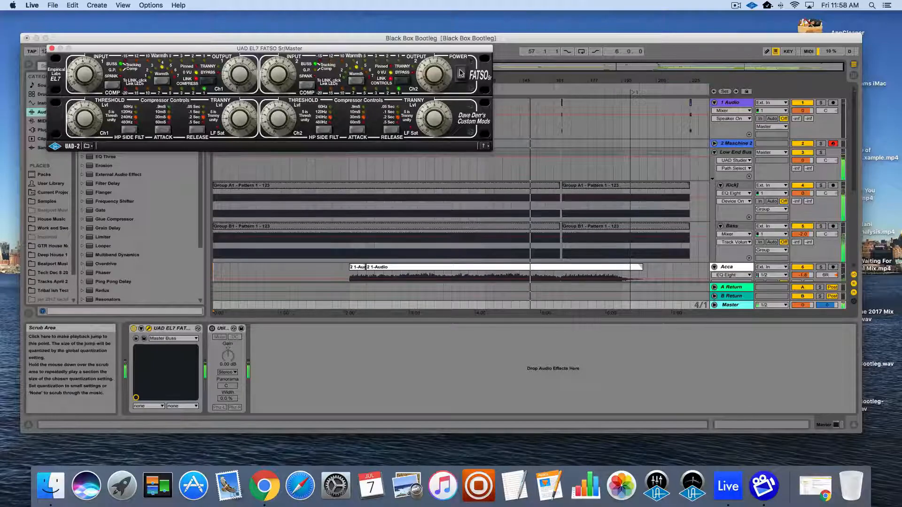
pyautogui.click(52, 48)
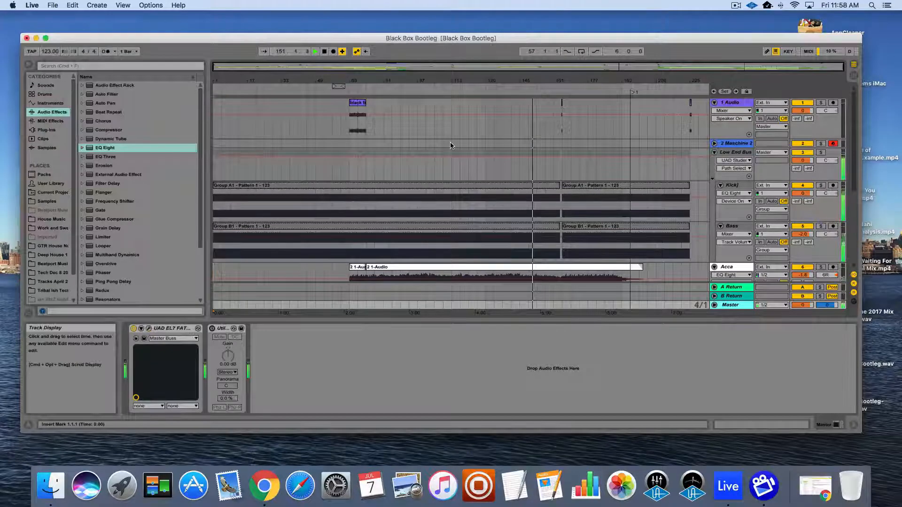
# Play briefly from about bar 181, look over the drum and vocal clips in the arrangement's second half, and switch to ScreenFlow.
pyautogui.click(597, 92)
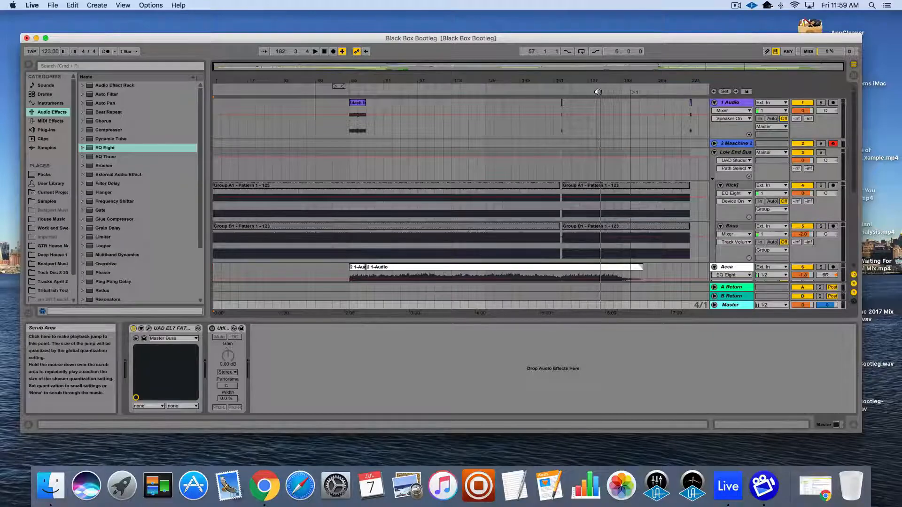
pyautogui.moveTo(488, 79); pyautogui.dragTo(429, 80)
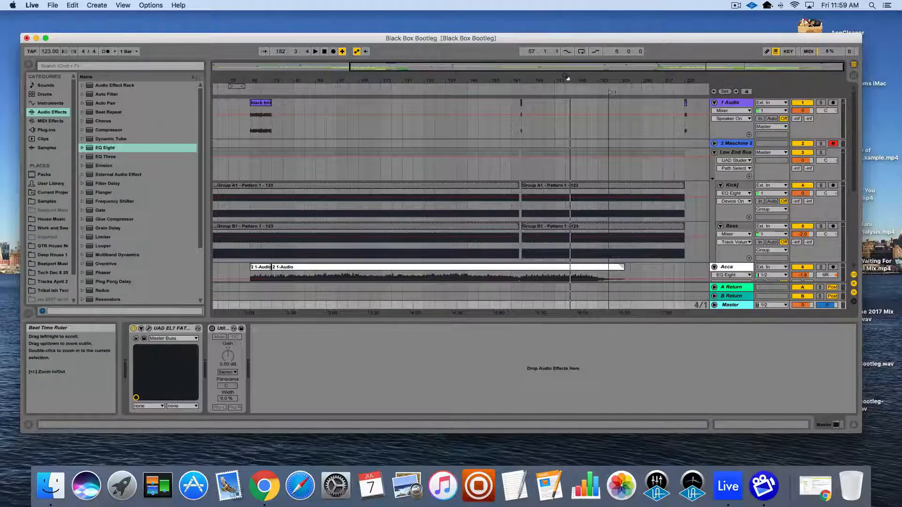
pyautogui.moveTo(566, 77); pyautogui.dragTo(518, 140)
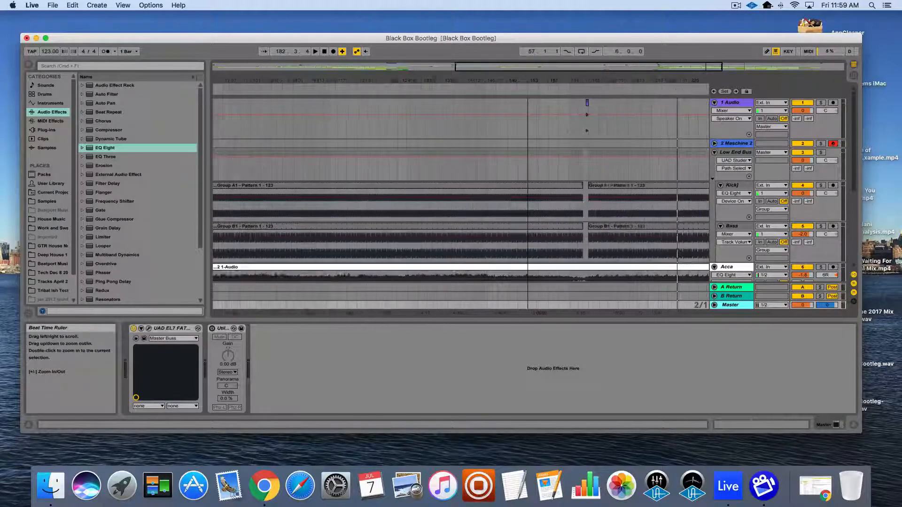
pyautogui.scroll(-5, 517, 145)
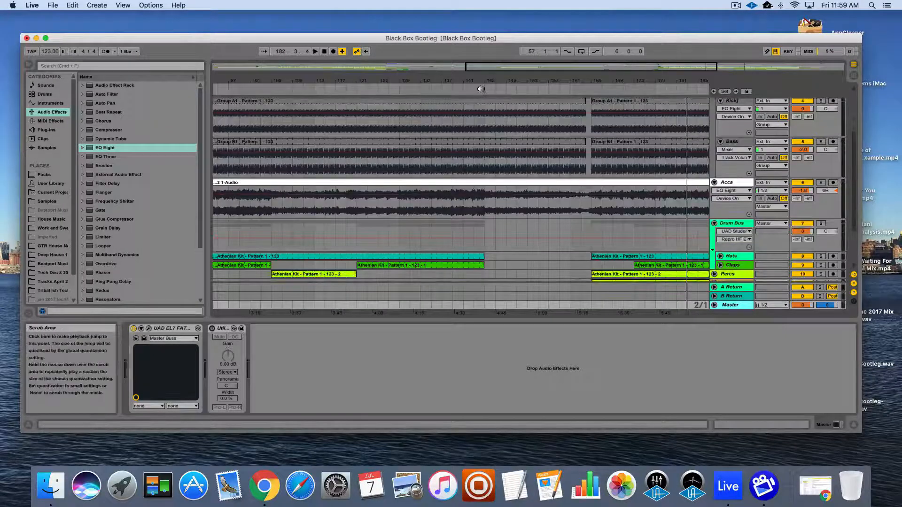
pyautogui.moveTo(642, 79); pyautogui.dragTo(635, 75)
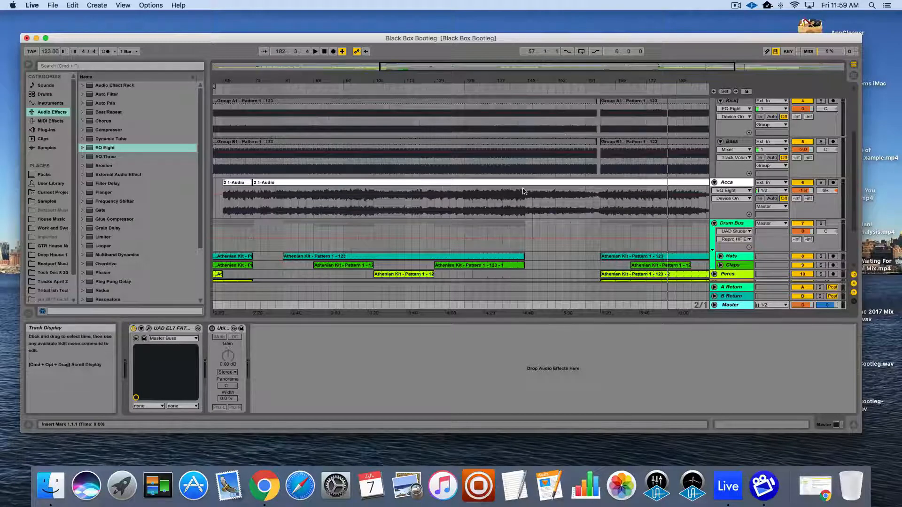
pyautogui.click(771, 489)
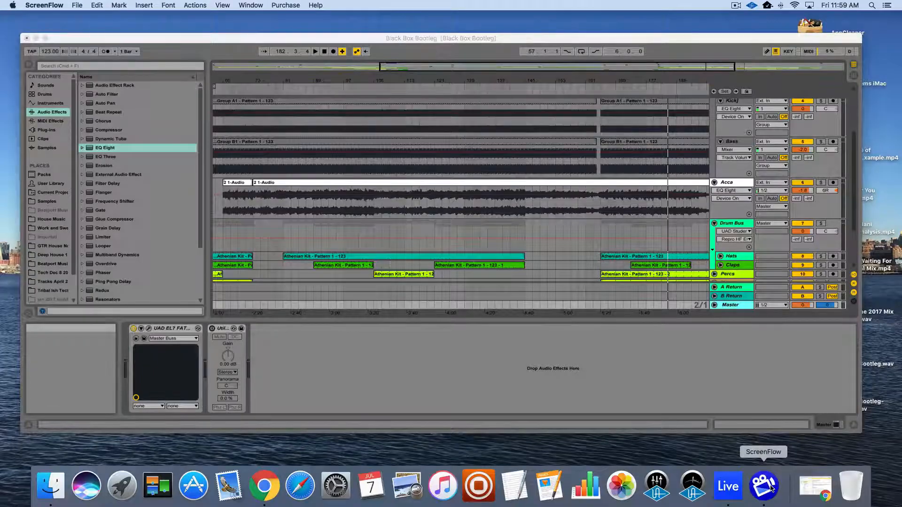